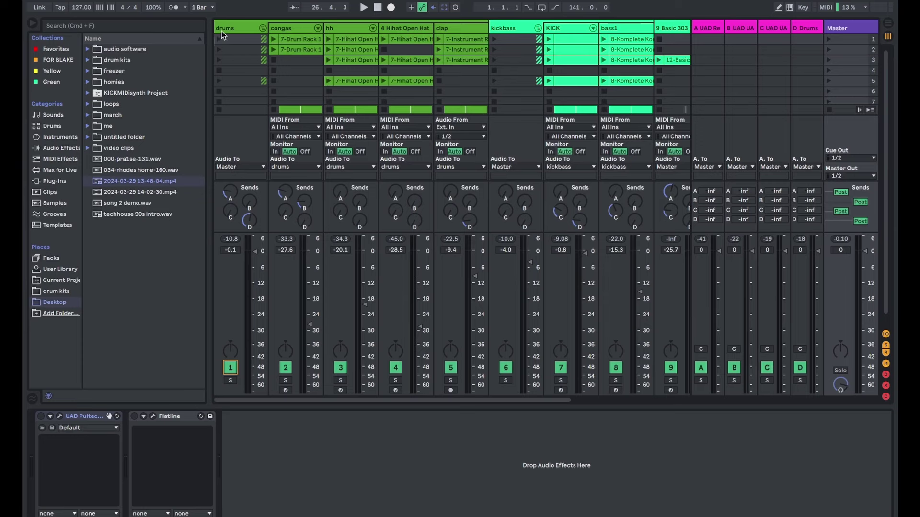
# Select the drums group to show its Drum Buss and start playback of the track.
pyautogui.click(221, 30)
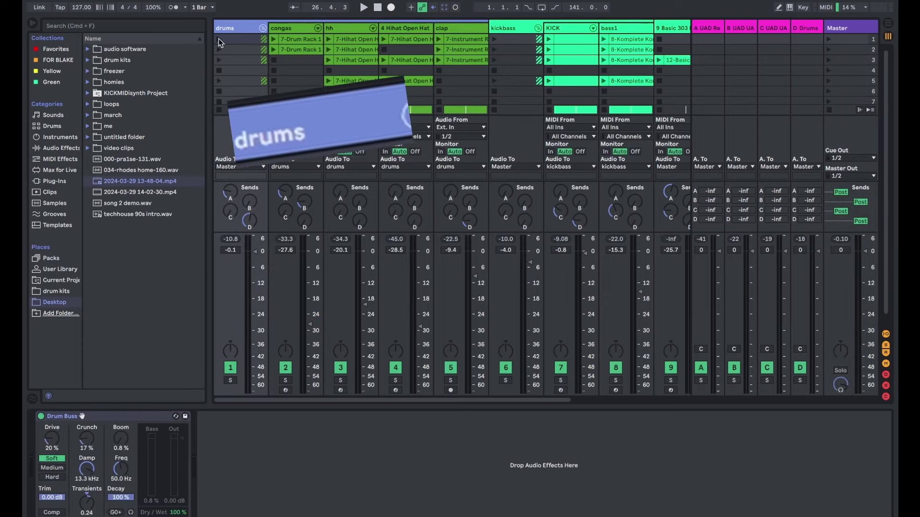
pyautogui.press('space')
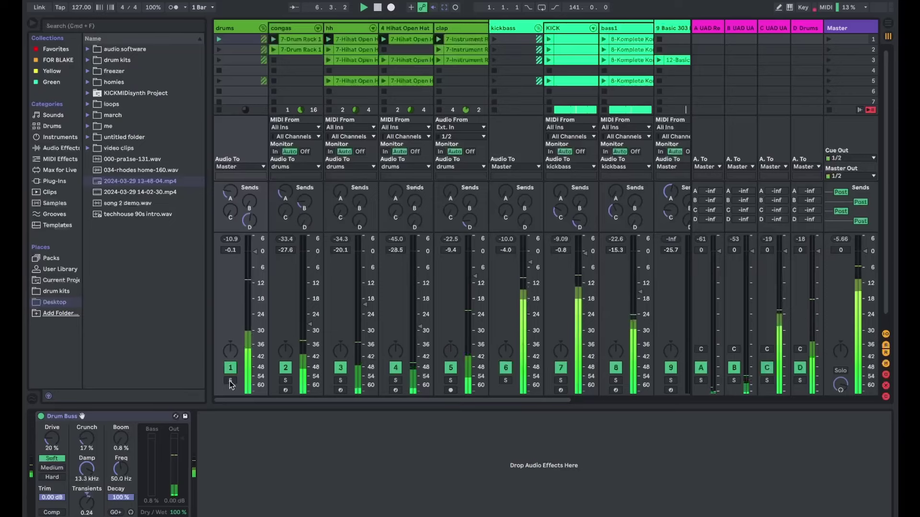
pyautogui.press('Tab')
pyautogui.click(625, 260)
pyautogui.press('Tab')
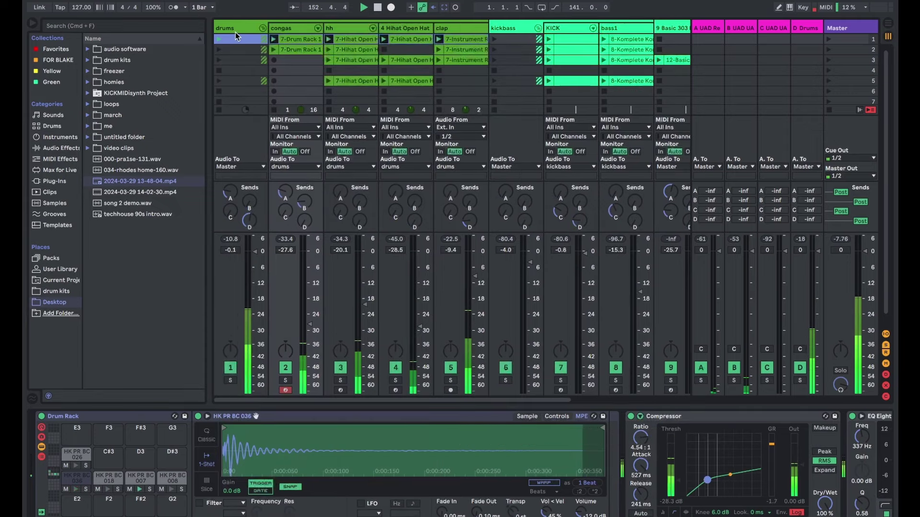
# Open the congas track's first clip, 7-Drum Rack 1, and examine its MIDI notes and the available groove choices.
pyautogui.click(300, 39)
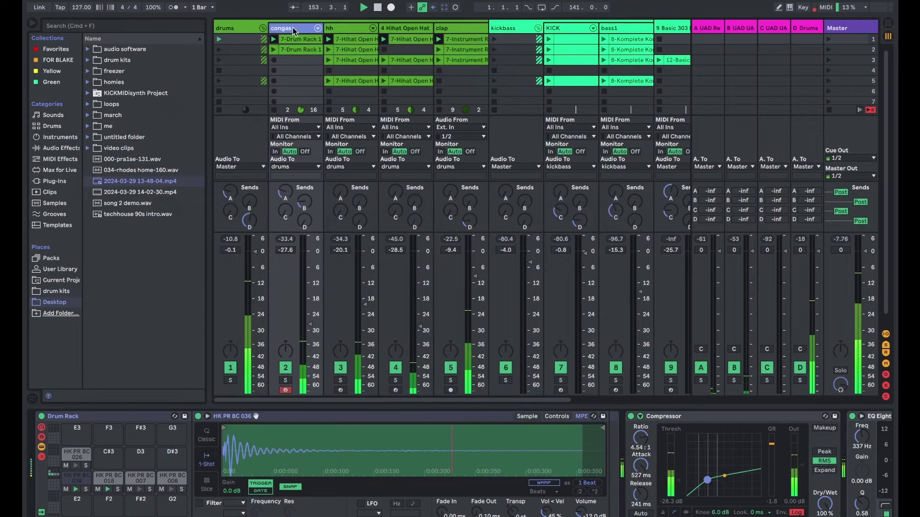
pyautogui.hotkey('shift', 'tab')
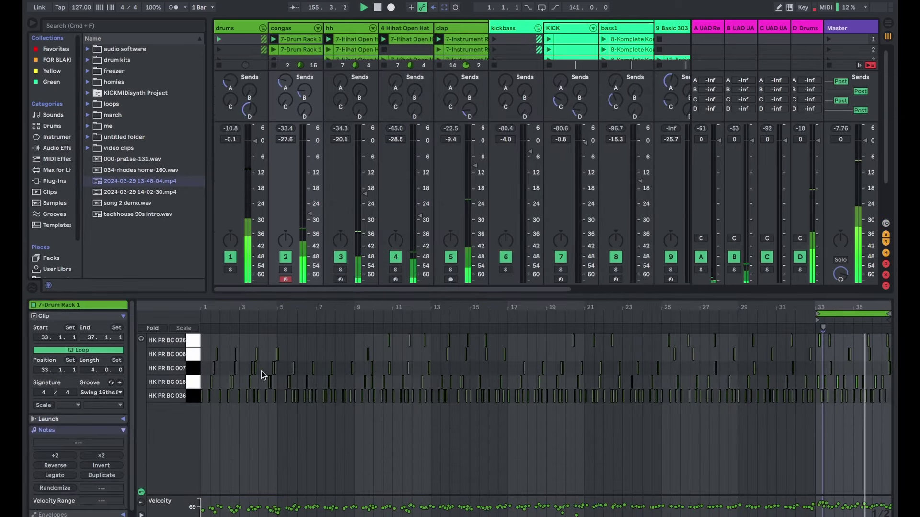
pyautogui.click(221, 349)
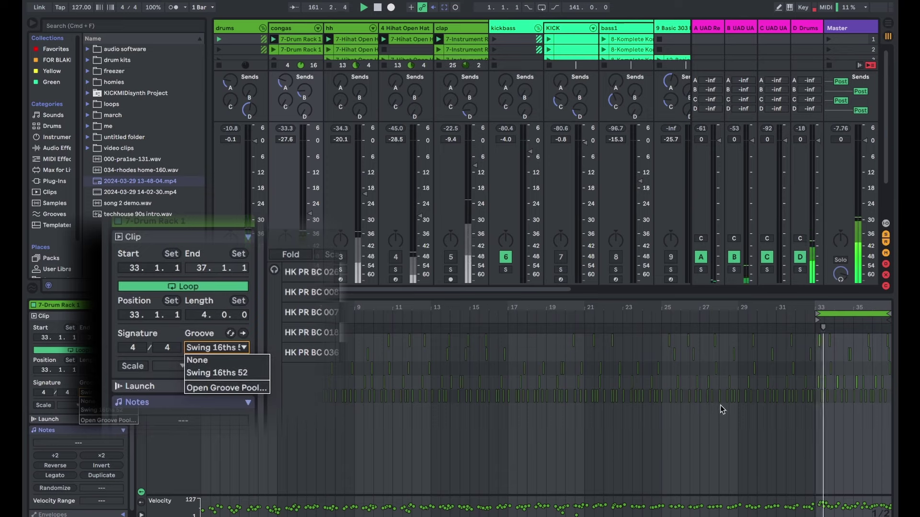
pyautogui.click(827, 418)
pyautogui.hotkey('shift', 'Tab')
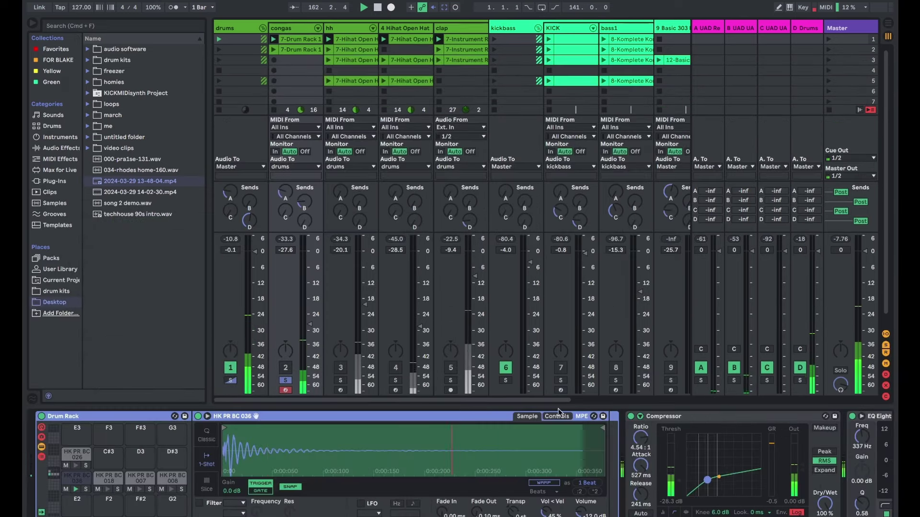
# Review the effects chain on the congas track and compare the sound with Vintage Sampler bypassed and enabled.
pyautogui.hscroll(10, 623, 455)
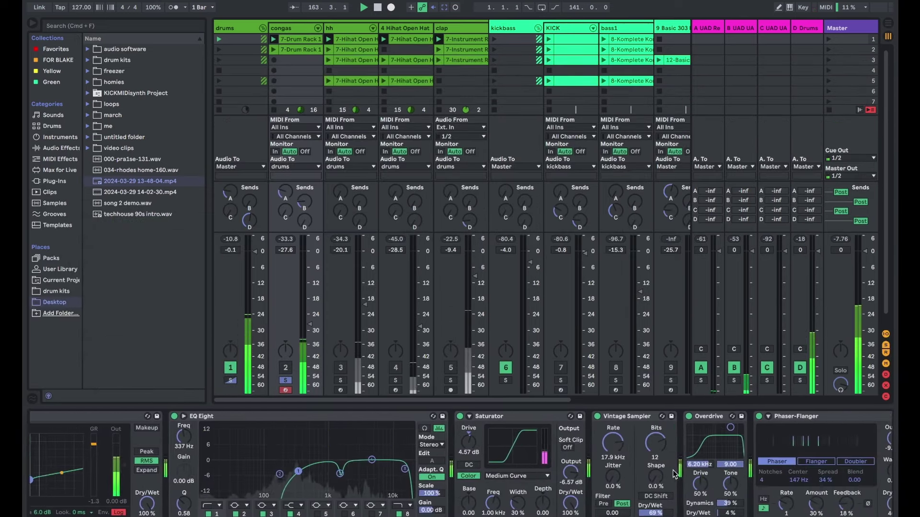
pyautogui.hscroll(5, 674, 474)
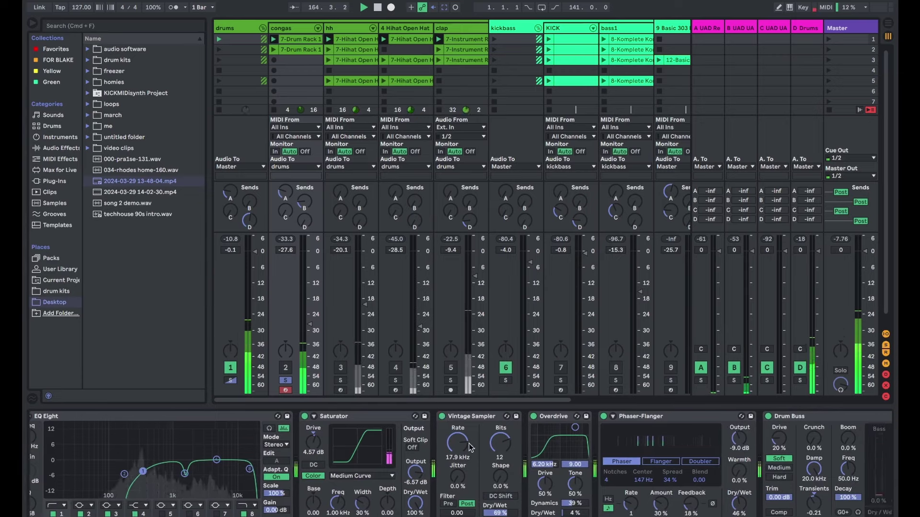
pyautogui.hscroll(1, 469, 447)
pyautogui.click(441, 417)
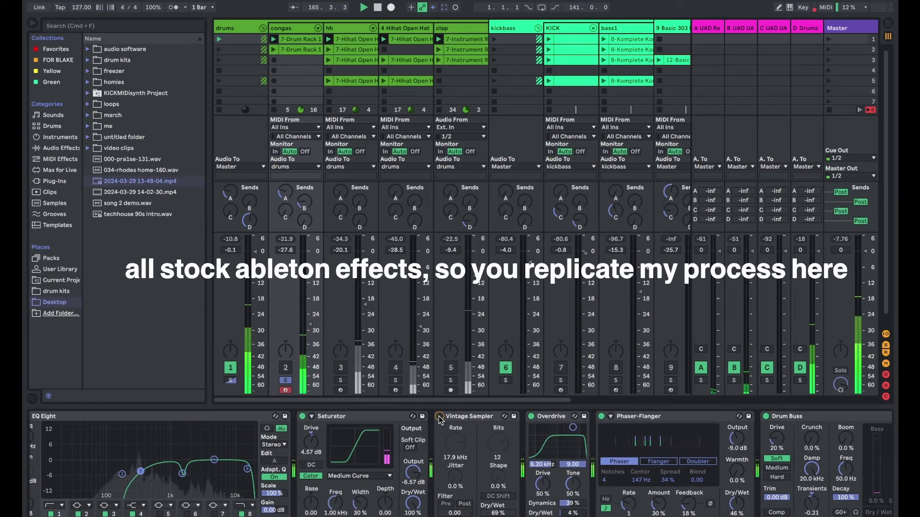
pyautogui.click(439, 417)
pyautogui.hscroll(2, 527, 445)
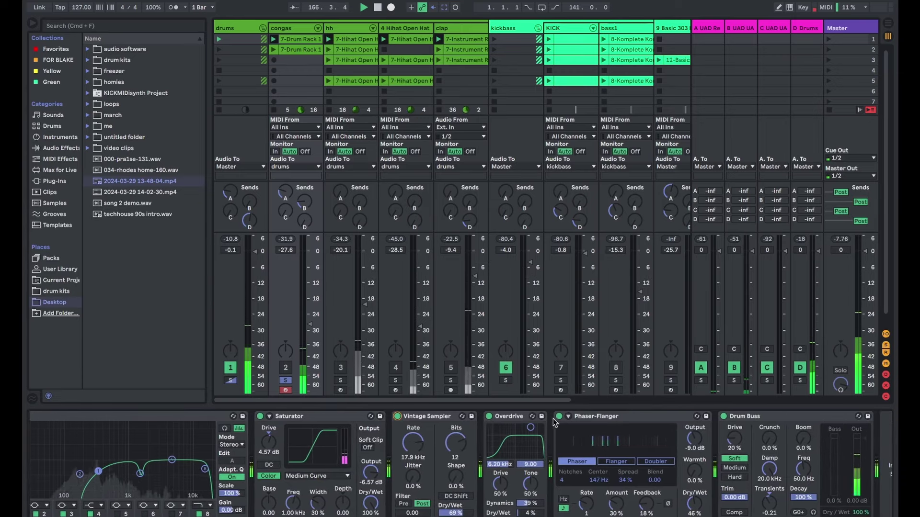
pyautogui.hscroll(2, 554, 421)
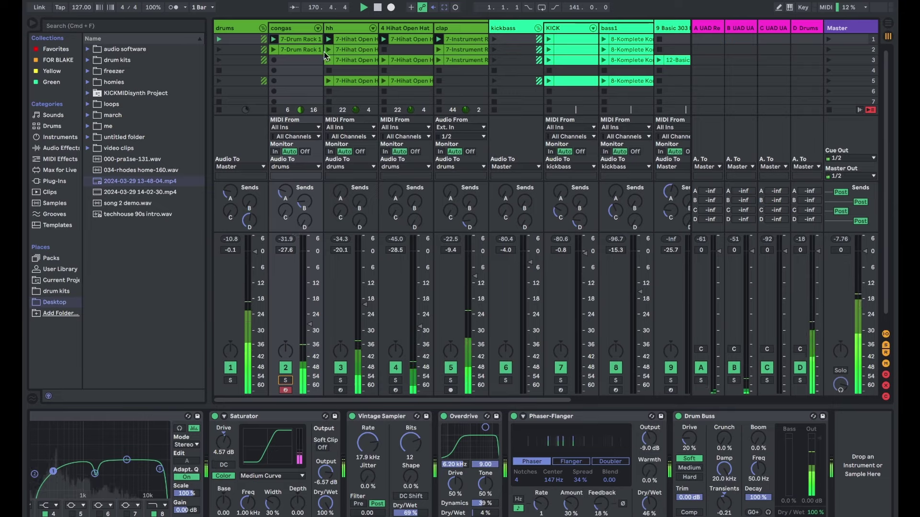
# Audition the hh track and the 4 Hihat Open Hat track in solo, one after the other.
pyautogui.click(340, 381)
pyautogui.click(349, 38)
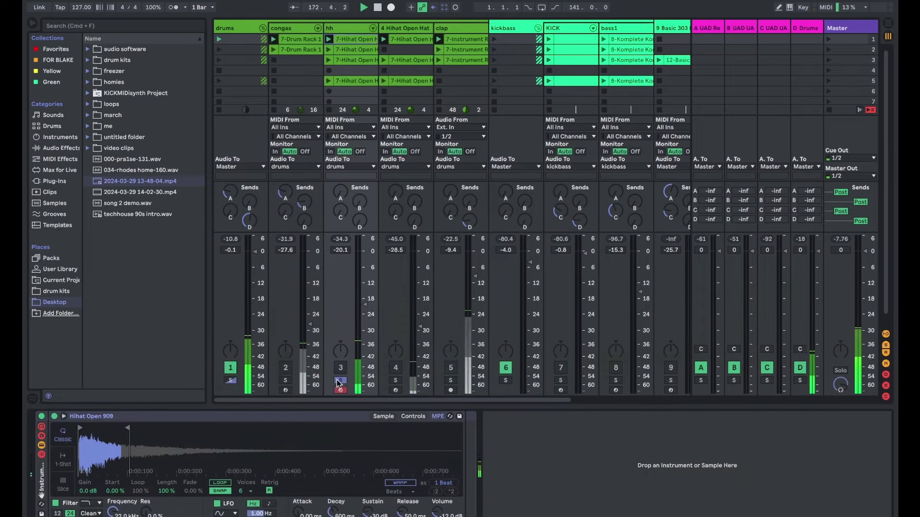
pyautogui.click(395, 380)
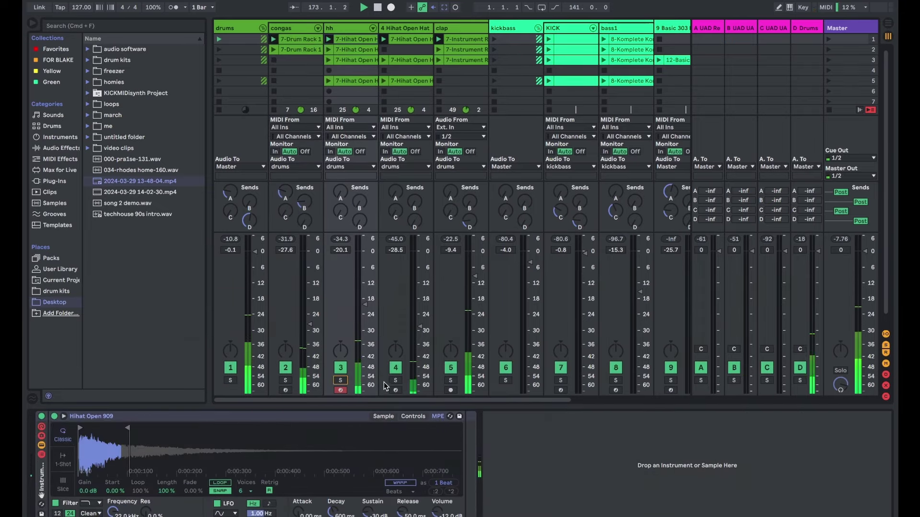
pyautogui.click(395, 381)
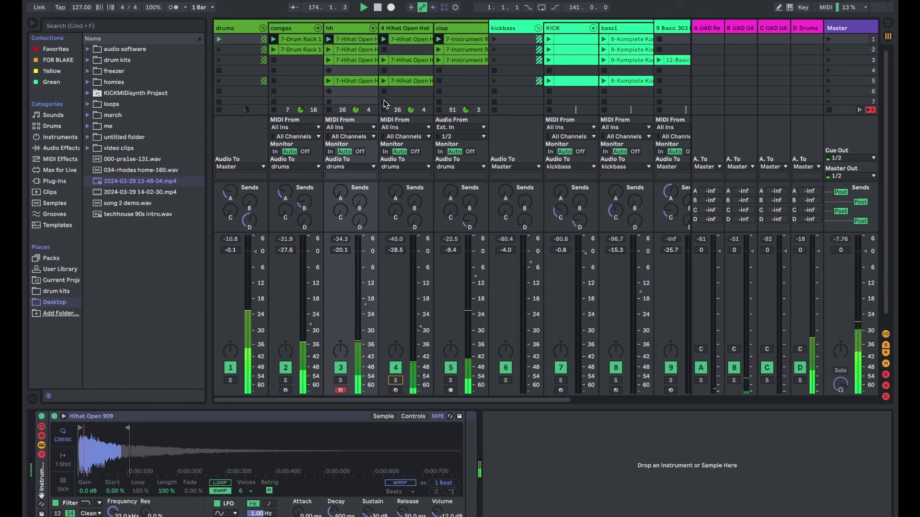
# Solo the clap track, open its first clip and examine the transient loop mode options of the Beats warp settings.
pyautogui.click(451, 381)
pyautogui.click(453, 41)
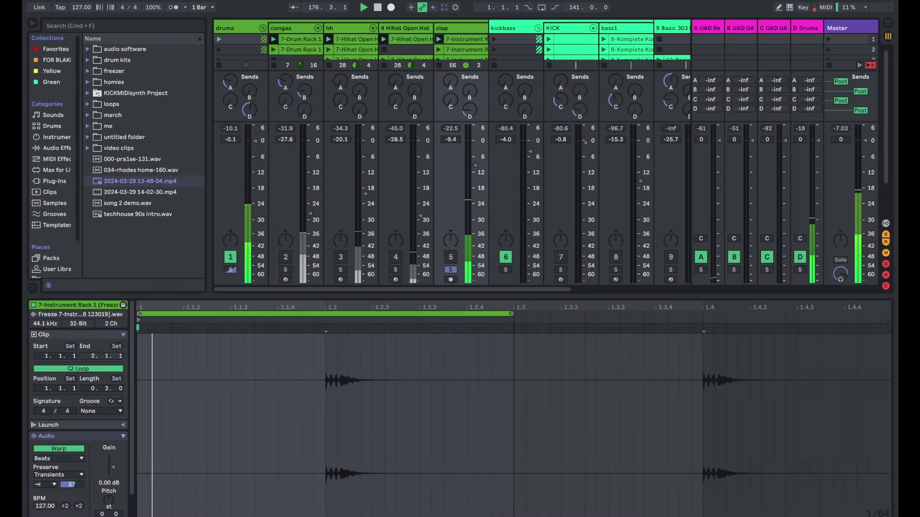
pyautogui.doubleClick(453, 41)
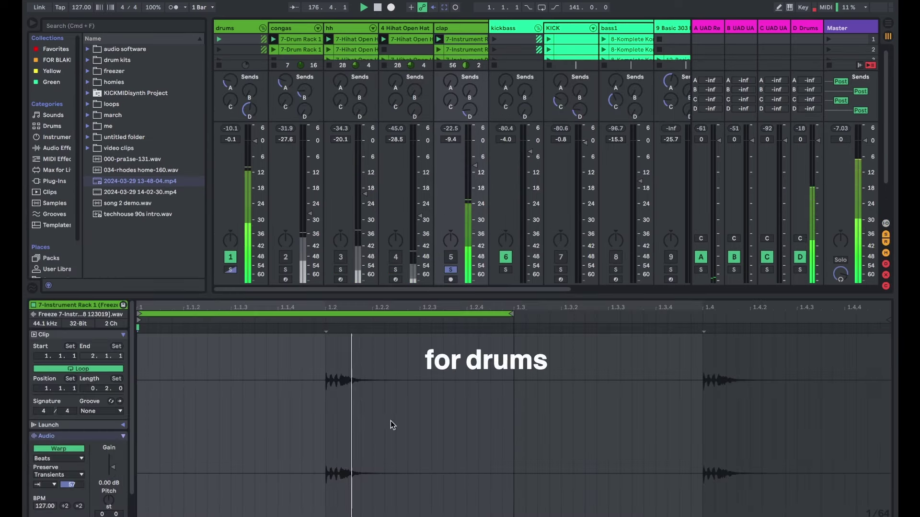
pyautogui.click(45, 484)
pyautogui.click(71, 496)
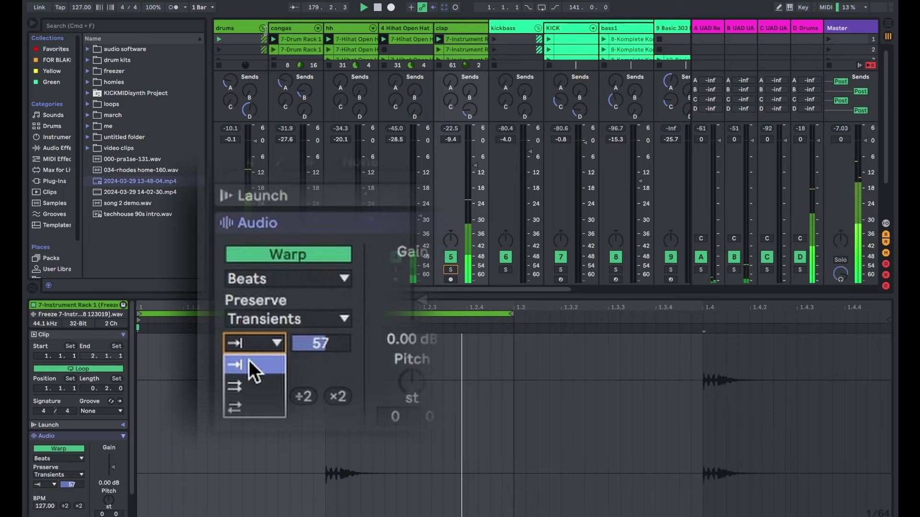
# Fold the drums group and compare its sound with Drum Buss bypassed and enabled.
pyautogui.click(255, 27)
pyautogui.doubleClick(255, 27)
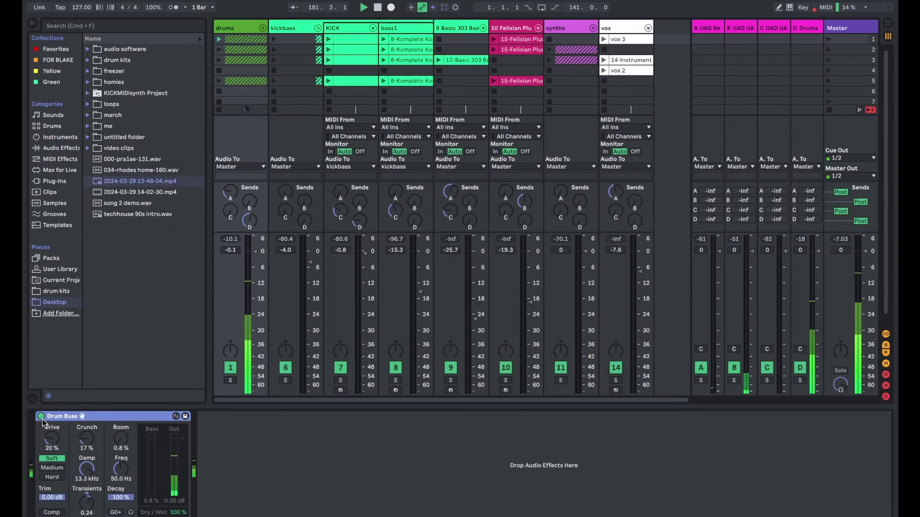
pyautogui.click(41, 417)
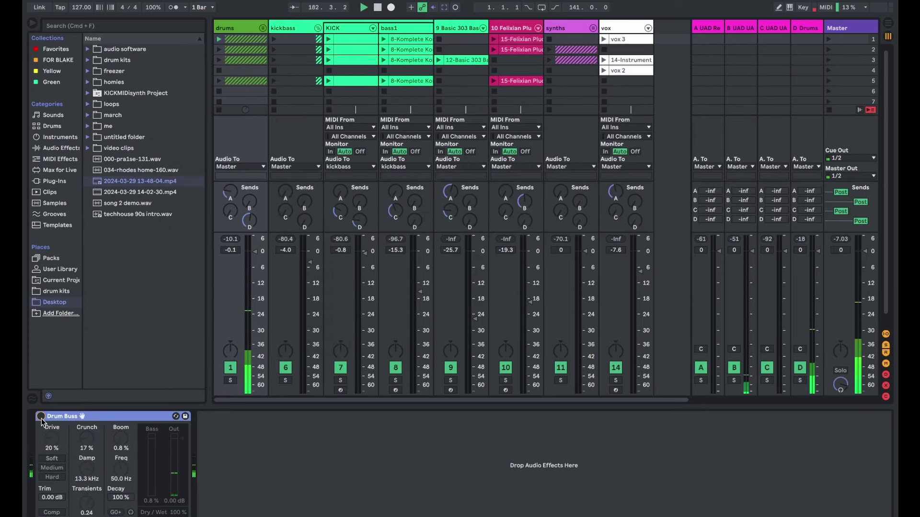
pyautogui.click(41, 418)
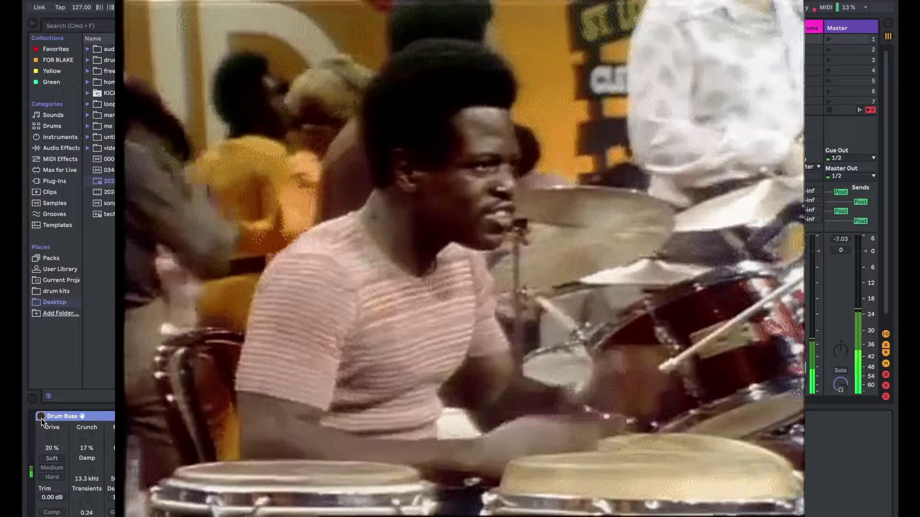
pyautogui.click(42, 418)
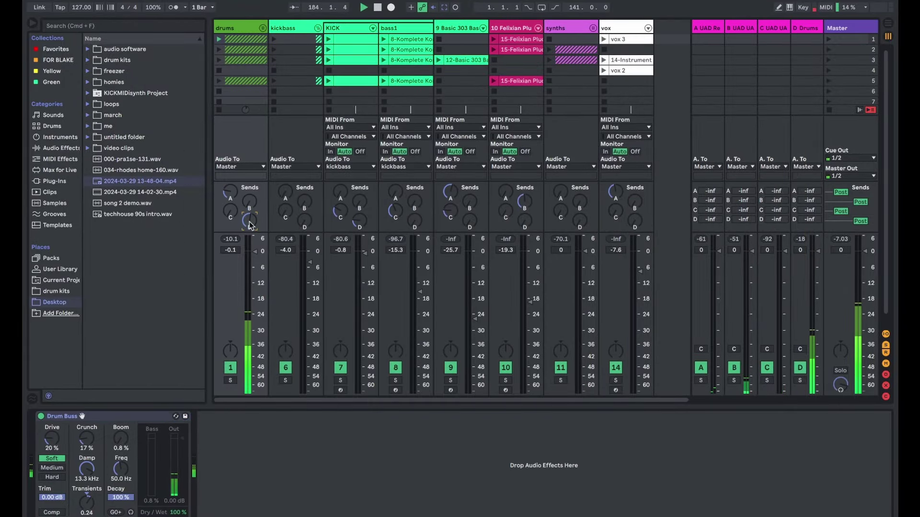
# Show the Drums Boombox rack on the D Drums return track.
pyautogui.click(808, 27)
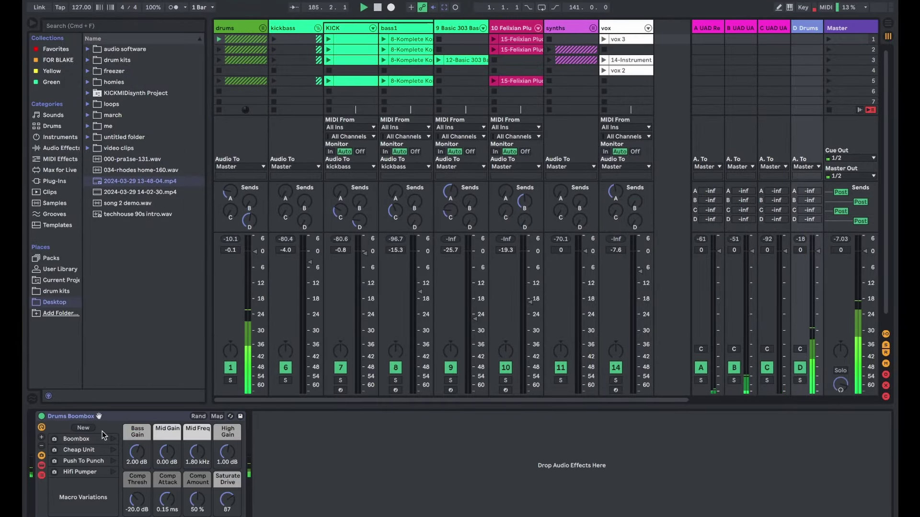
pyautogui.click(132, 417)
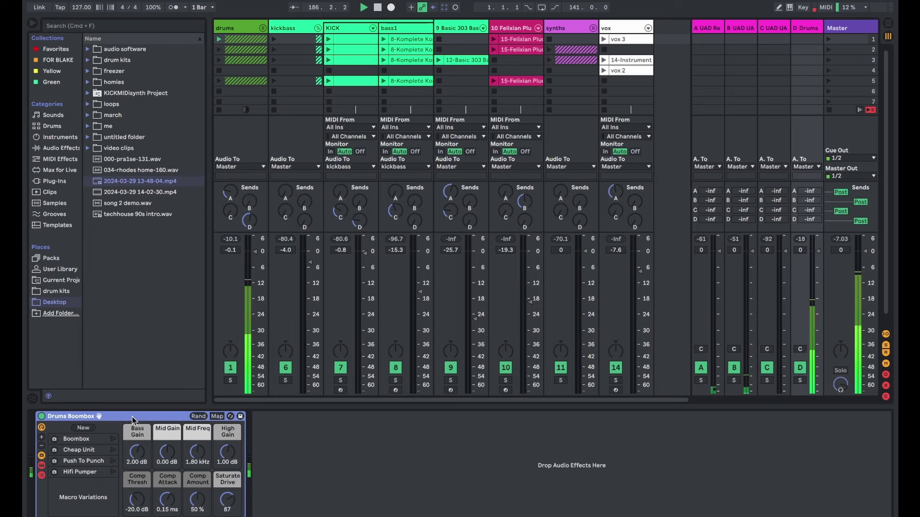
# Launch the first clip of the KICK track and examine its MIDI note pattern.
pyautogui.click(328, 40)
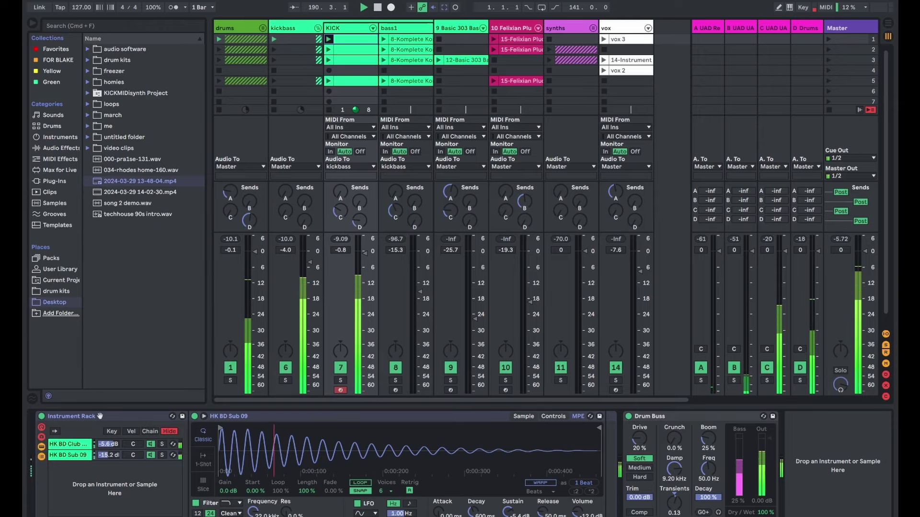
pyautogui.click(349, 52)
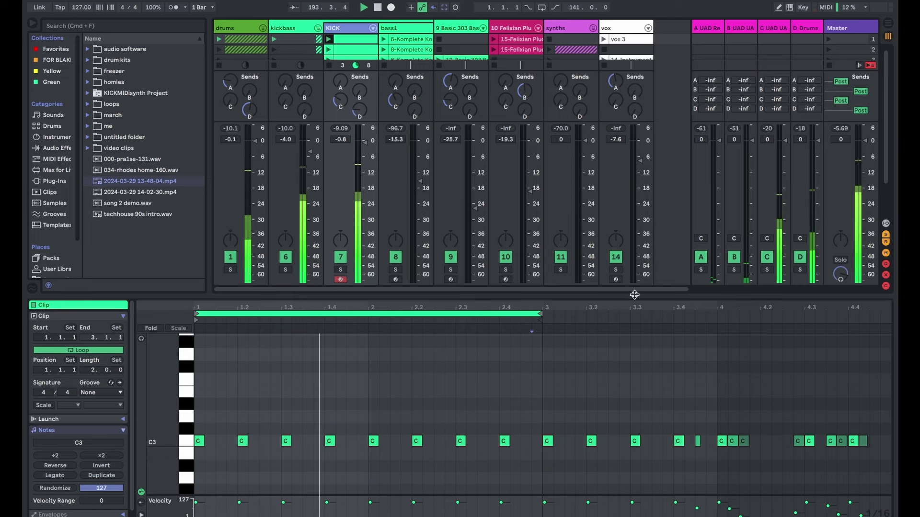
pyautogui.hotkey('shift', 'Tab')
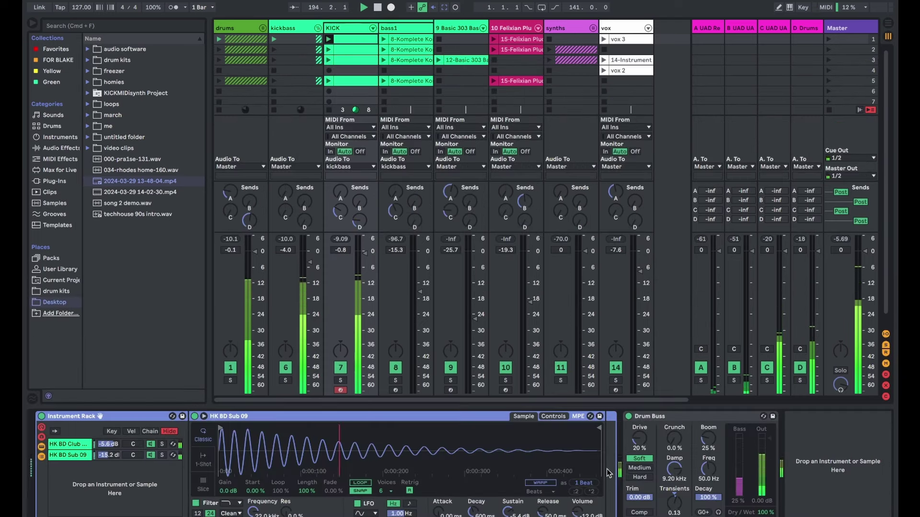
# Audition the HK BD Club and HK BD Sub 09 chains of the kick's Instrument Rack in solo.
pyautogui.click(162, 444)
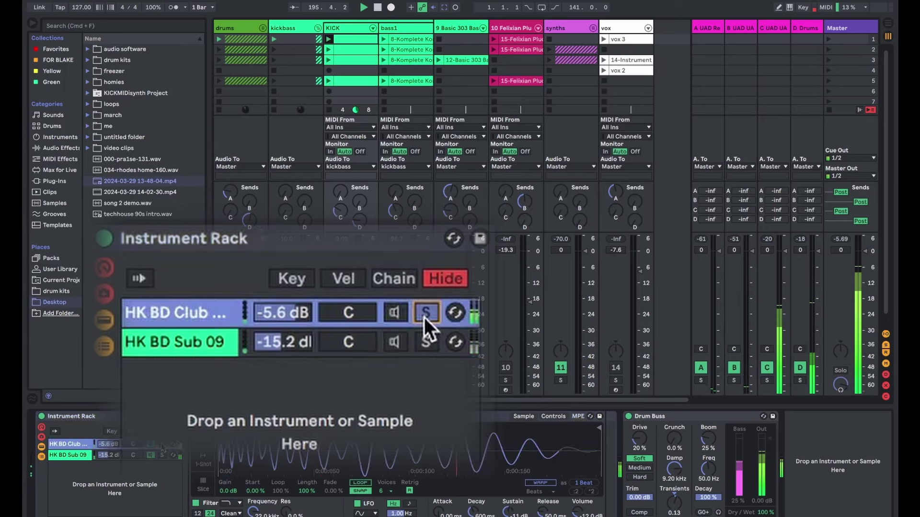
pyautogui.click(162, 456)
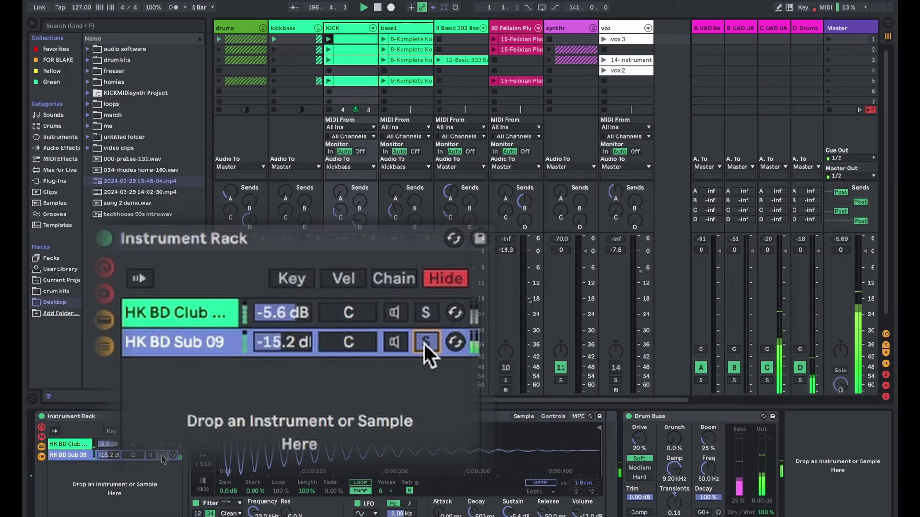
pyautogui.click(162, 456)
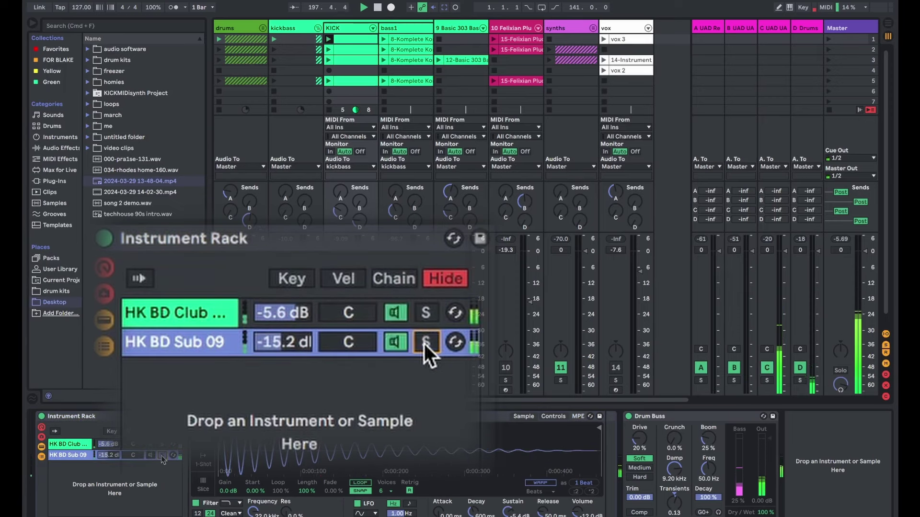
# Compare the kick with its Drum Buss bypassed and enabled, check the Master track's devices, and unsolo the KICK track.
pyautogui.click(628, 417)
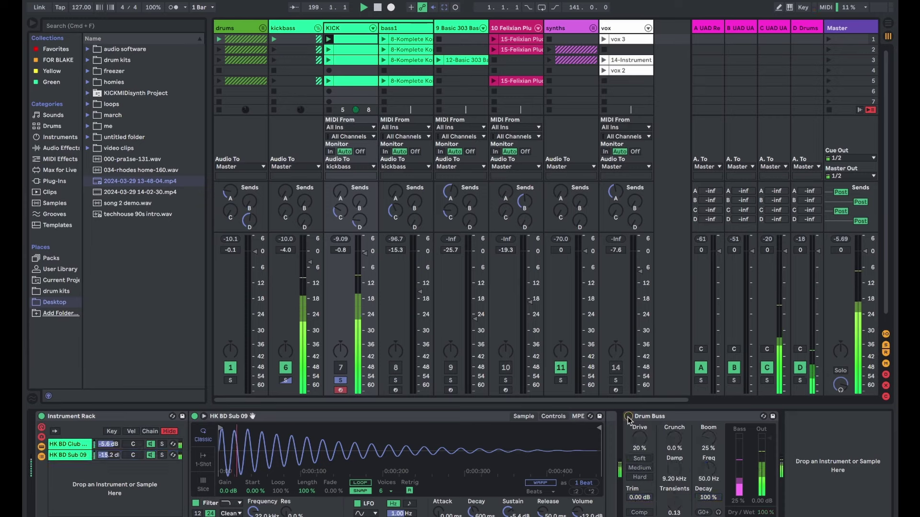
pyautogui.click(627, 417)
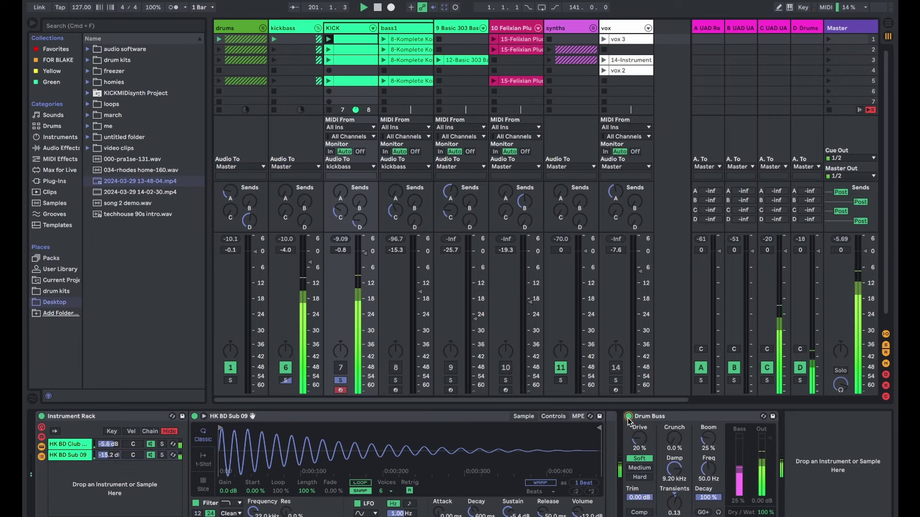
pyautogui.click(831, 30)
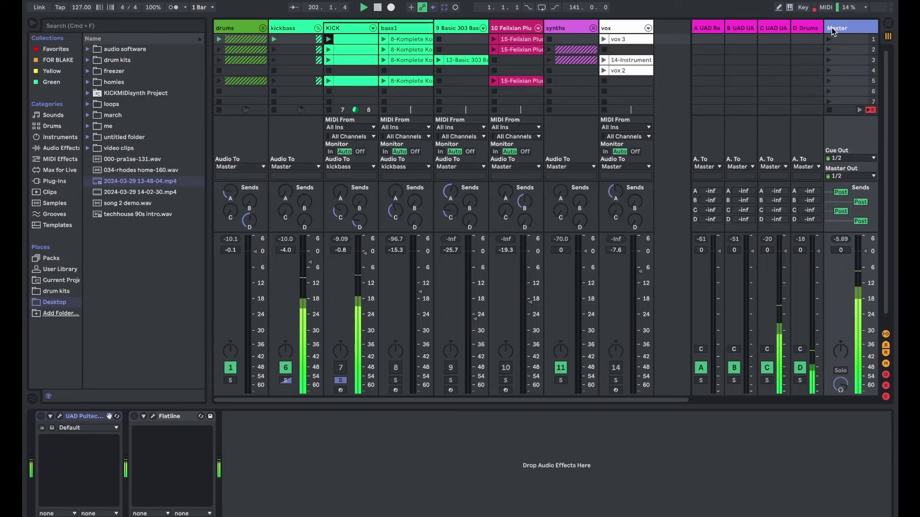
pyautogui.click(331, 29)
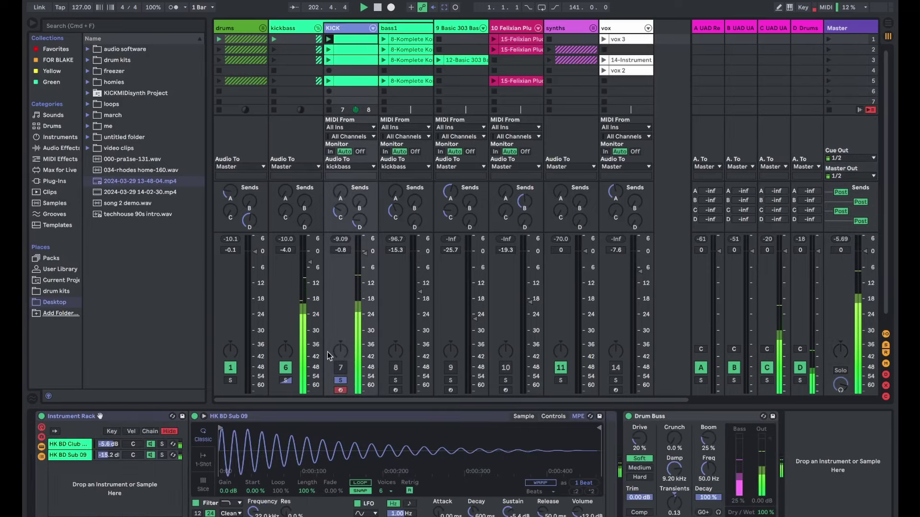
pyautogui.click(341, 381)
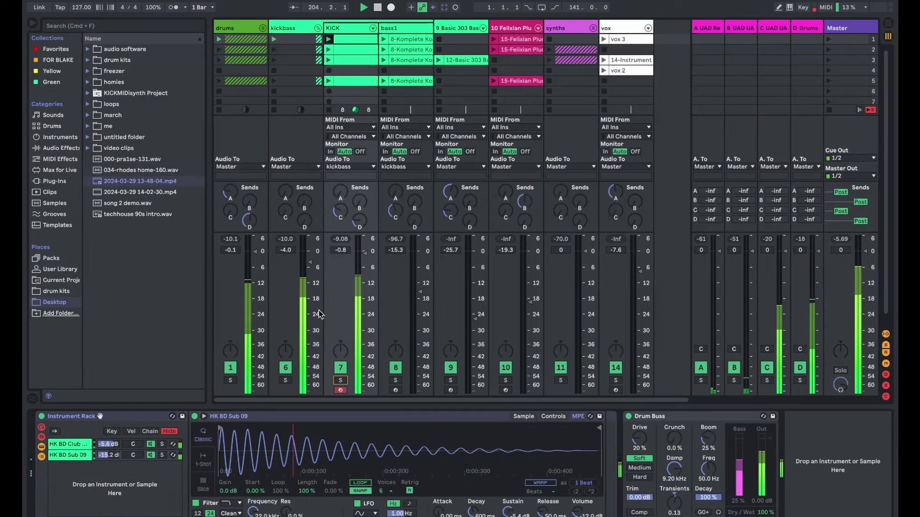
# Launch the first clip of the bass1 track and examine its MIDI notes and groove choices.
pyautogui.press('super+r')
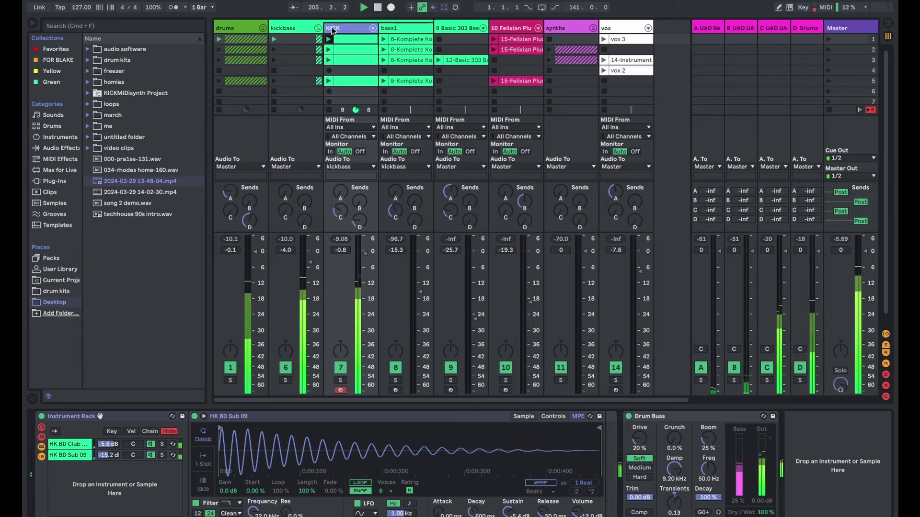
pyautogui.click(384, 42)
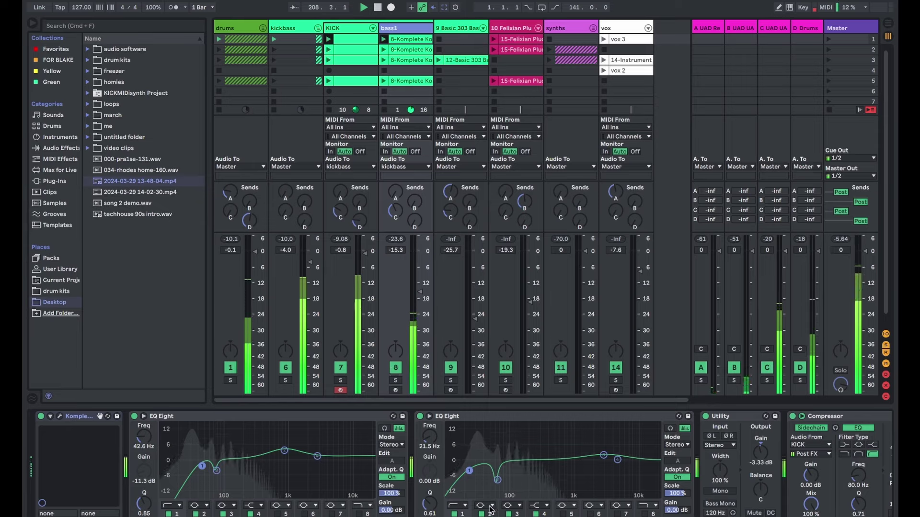
pyautogui.hotkey('shift', 'Tab')
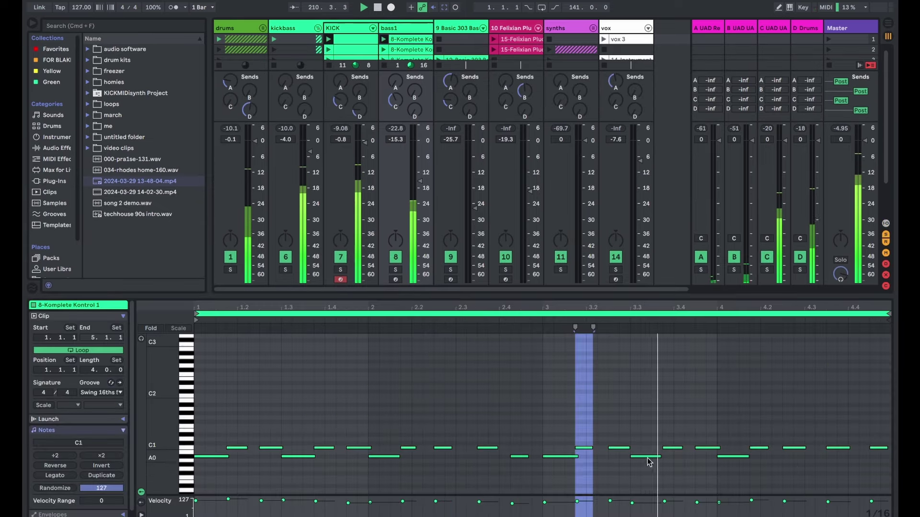
pyautogui.click(100, 391)
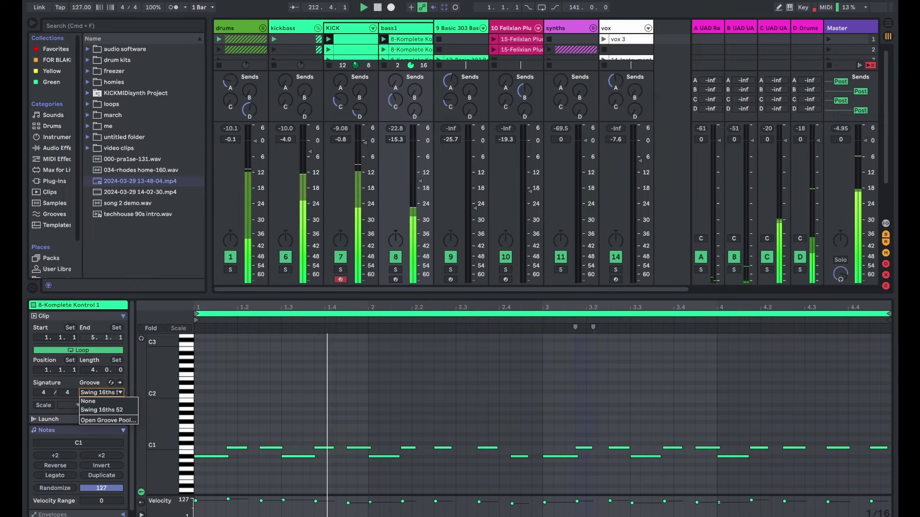
pyautogui.press('Escape')
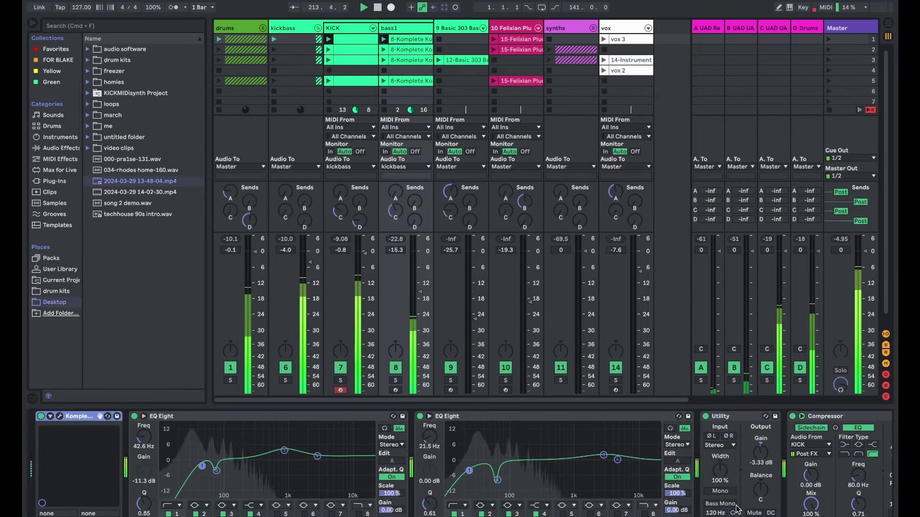
# Examine bass1's device chain, viewing the Komplete Kontrol instrument's plug-in window and the effects through the Compressor and Overdrive.
pyautogui.hscroll(5, 479, 447)
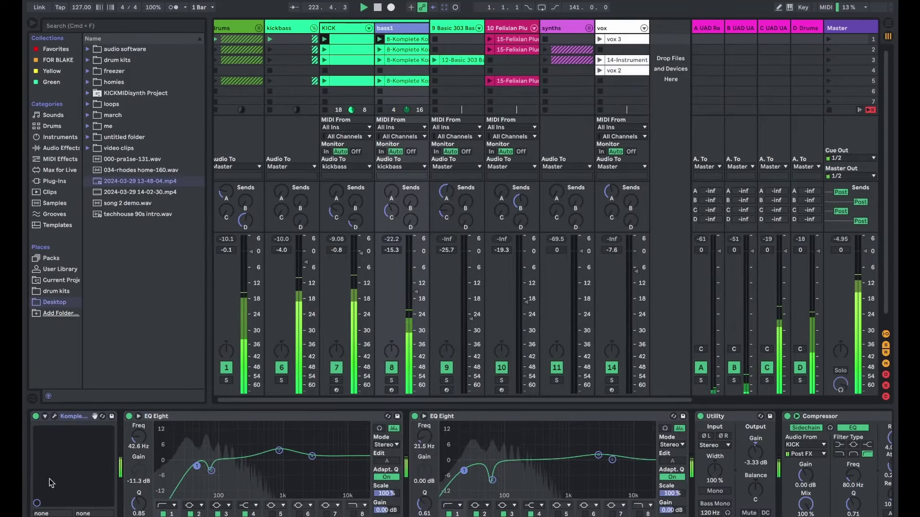
pyautogui.click(54, 416)
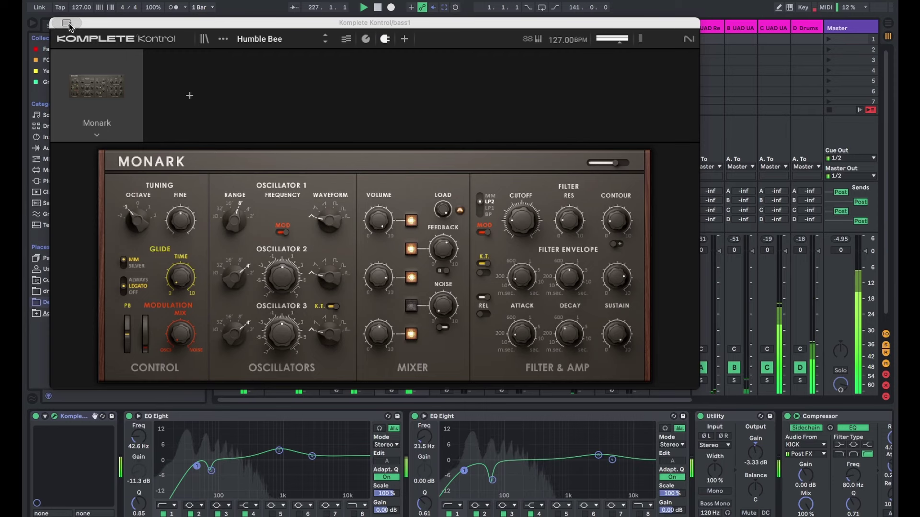
pyautogui.press('super+alt+p')
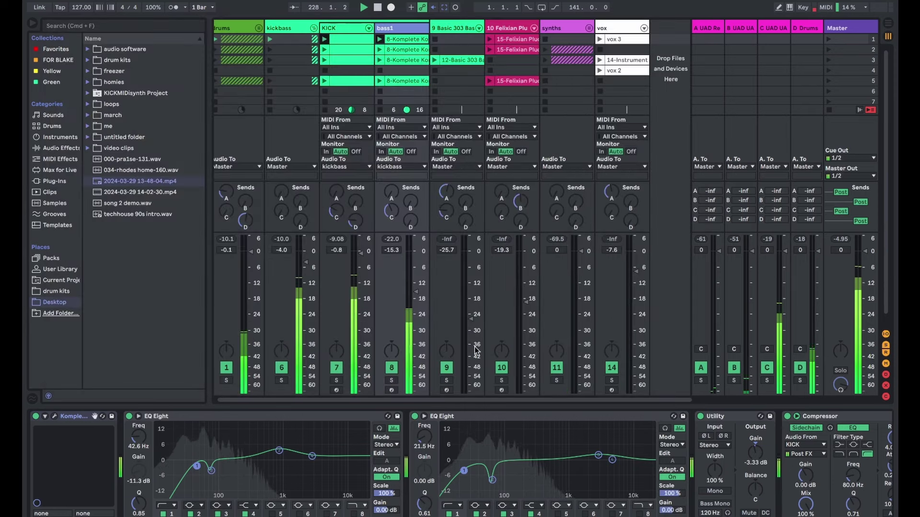
pyautogui.hscroll(5, 651, 465)
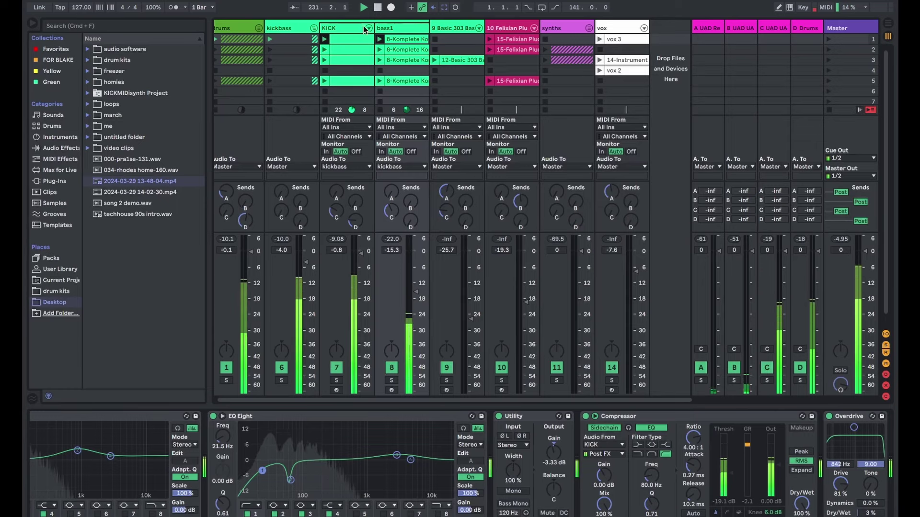
# Show the Limiter on the kickbass group track and fold the group.
pyautogui.click(297, 31)
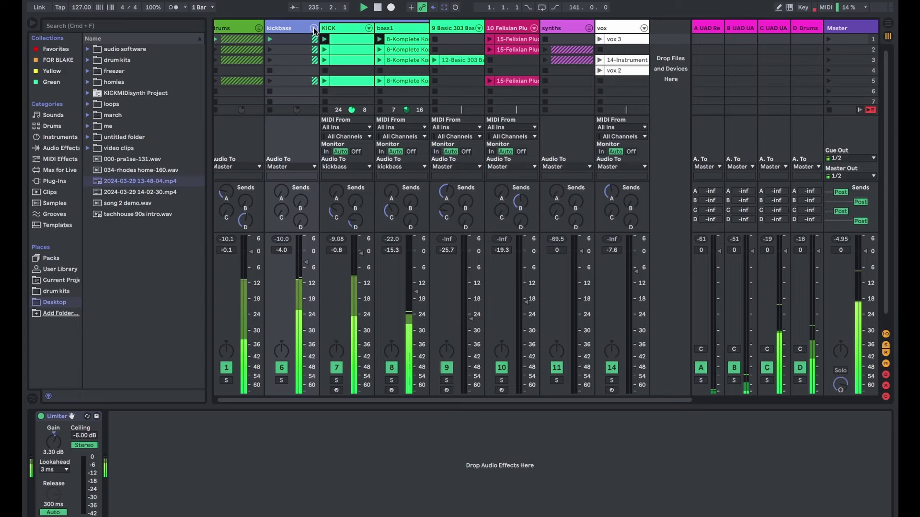
pyautogui.click(314, 29)
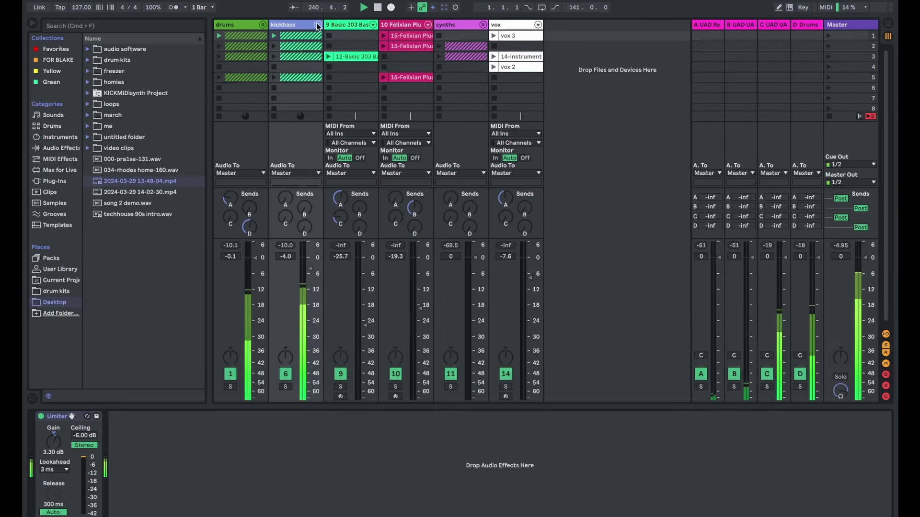
# Launch the first clip of the 10 Felixian Plu track and locate the Felixian Pluck Arp preset among the Synth Rhythmic instrument racks.
pyautogui.click(386, 35)
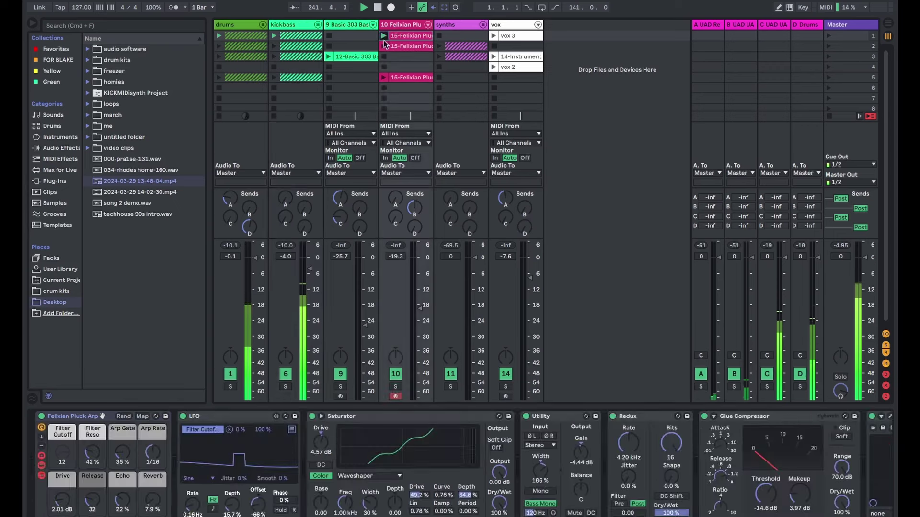
pyautogui.click(78, 420)
pyautogui.click(63, 136)
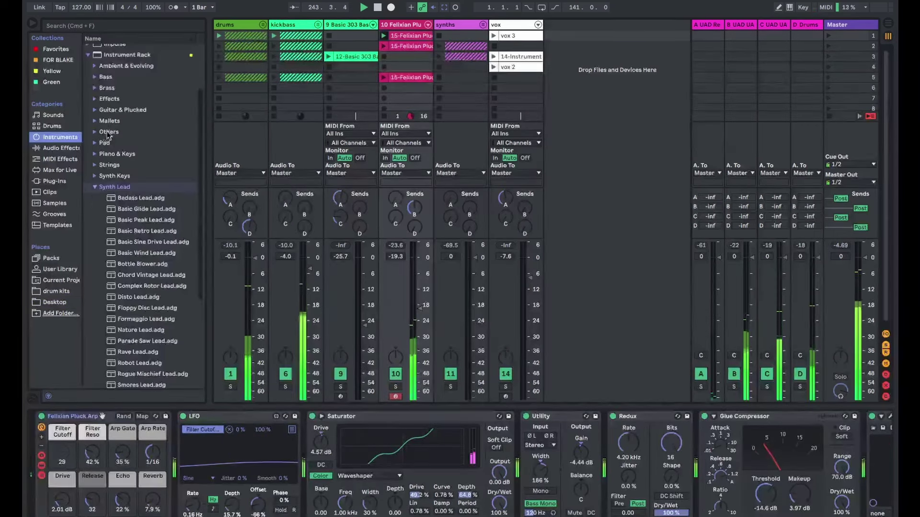
pyautogui.click(95, 186)
pyautogui.click(95, 269)
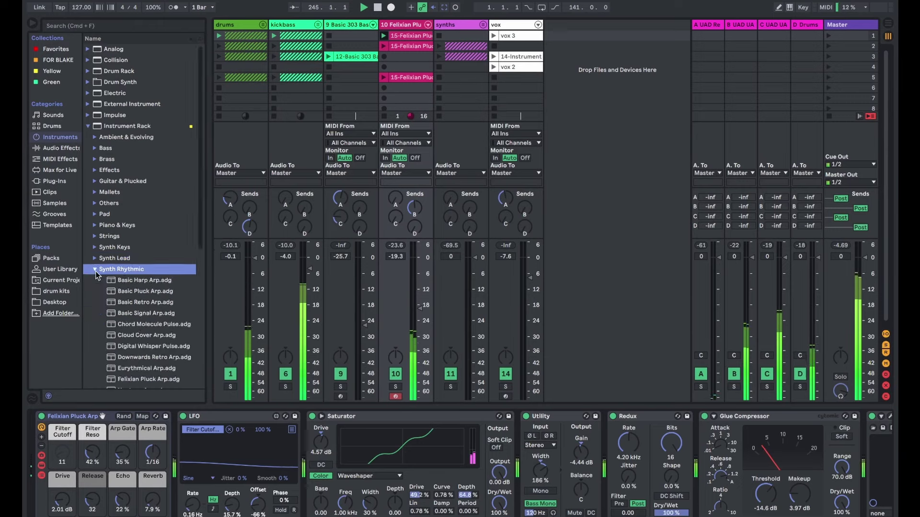
pyautogui.scroll(-2, 144, 311)
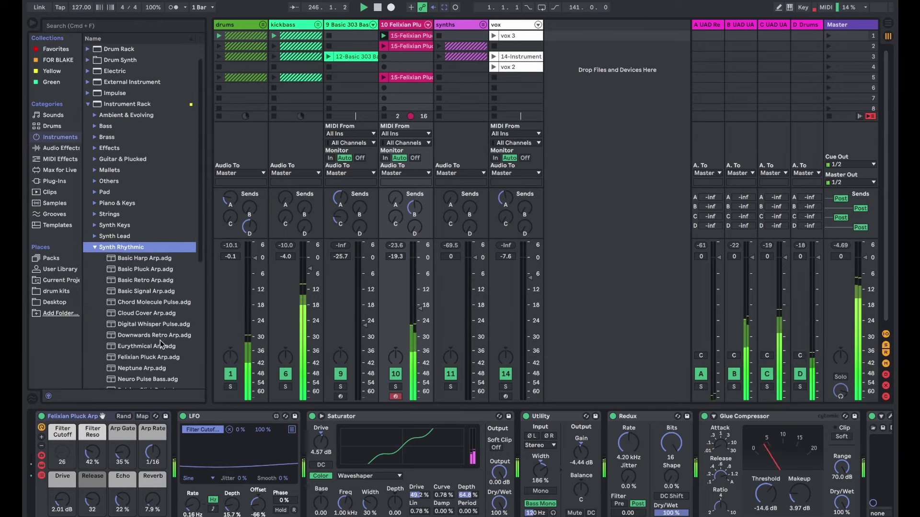
# Compare the Felixian Pluck sound with all devices from the LFO to the UAD Pultec switched off and on together.
pyautogui.click(412, 27)
pyautogui.click(403, 38)
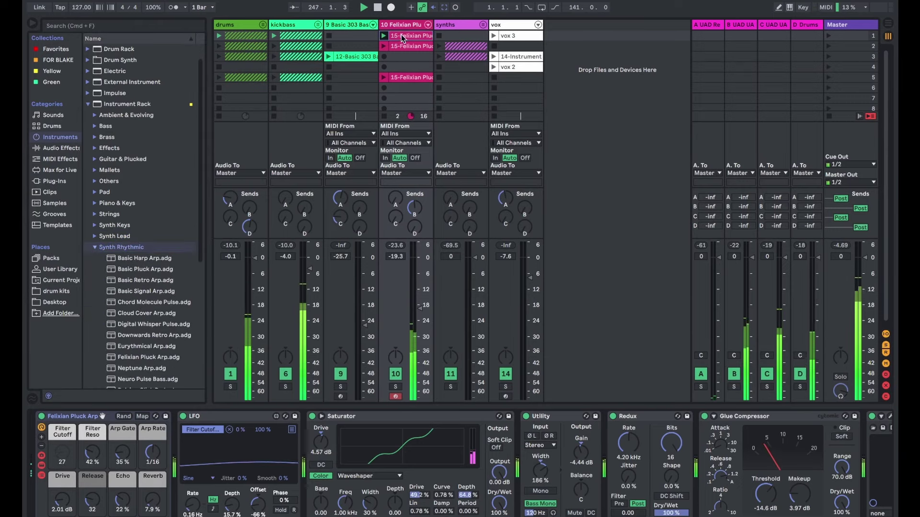
pyautogui.click(246, 420)
pyautogui.hscroll(3, 587, 436)
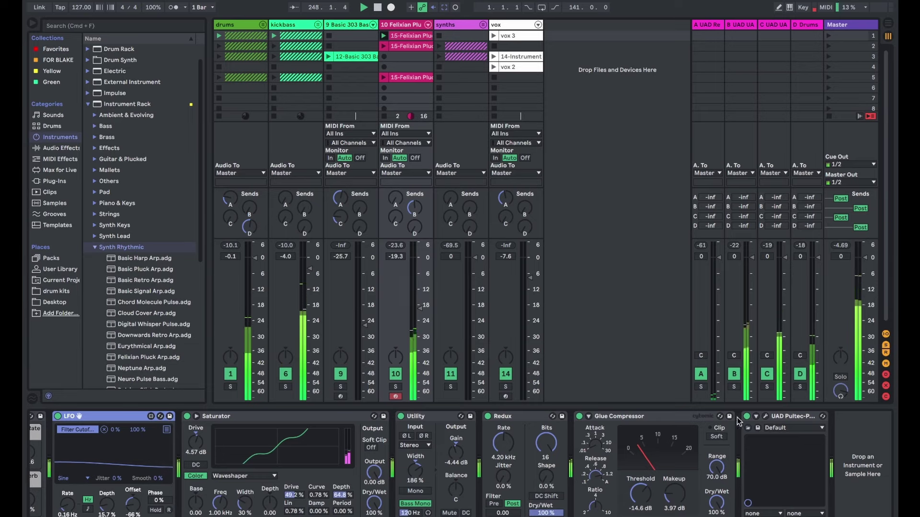
pyautogui.keyDown('shift'); pyautogui.click(789, 418); pyautogui.keyUp('shift')
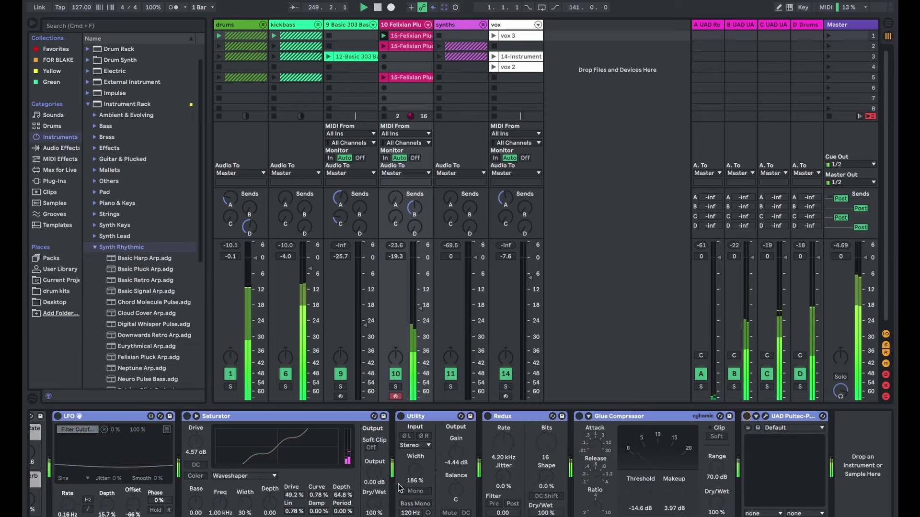
pyautogui.press('0')
pyautogui.press('0')
pyautogui.hscroll(-3, 236, 421)
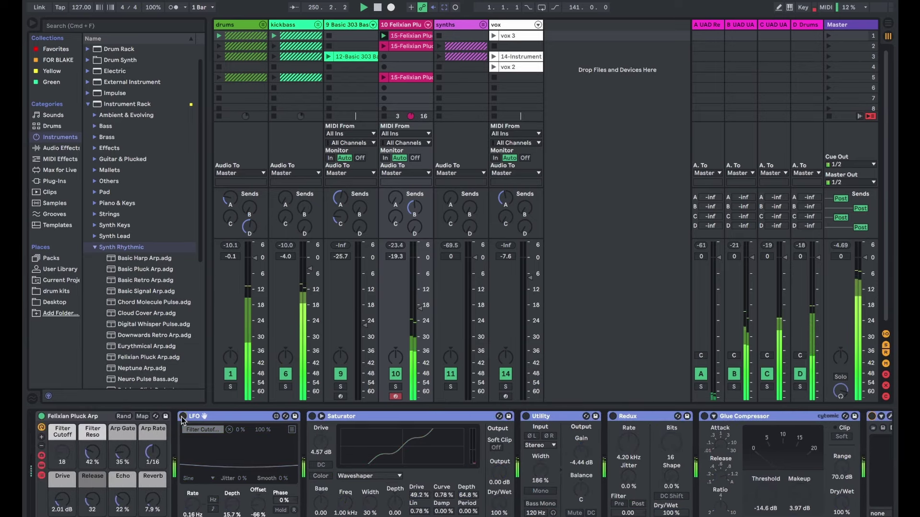
# Solo the 10 Felixian Plu track and examine the MIDI note pattern of its first clip.
pyautogui.click(396, 387)
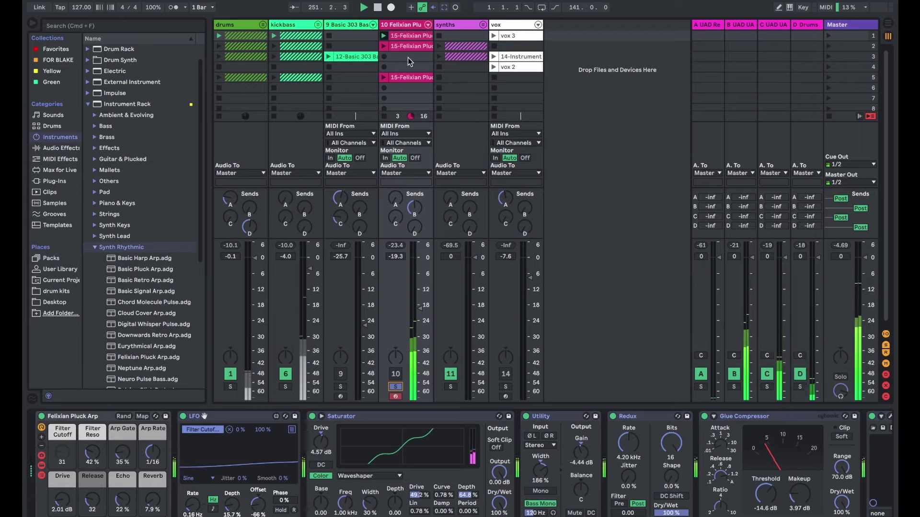
pyautogui.hotkey('shift', 'Tab')
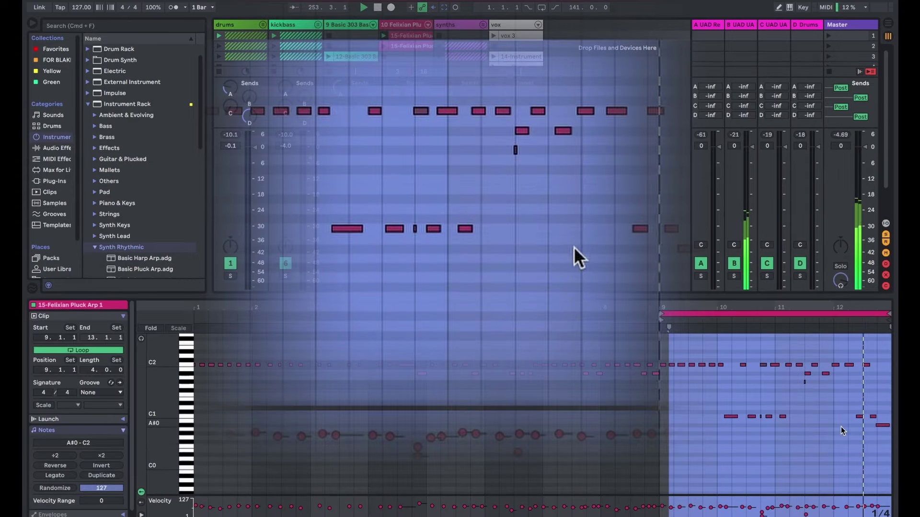
pyautogui.hotkey('shift', 'Tab')
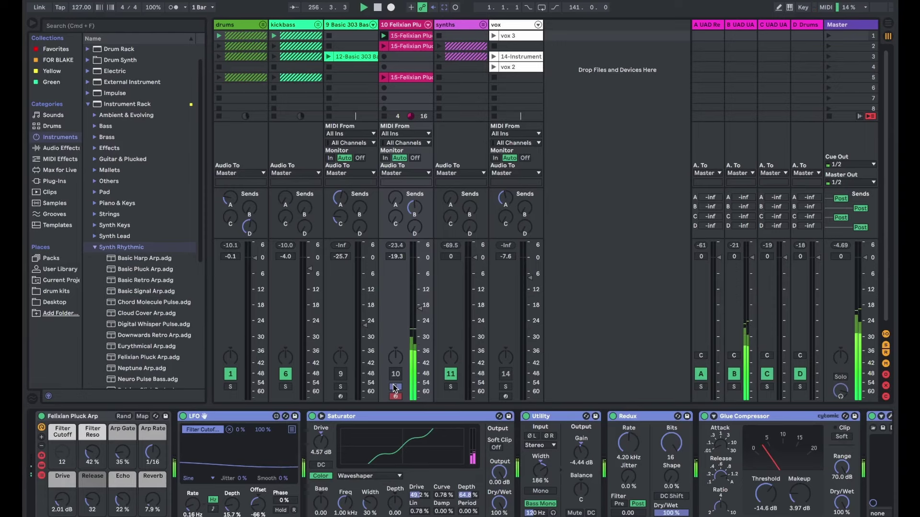
# Bypass the Felixian Pluck's effect devices, unsolo the track, and re-enable the effects to compare them in the mix.
pyautogui.click(182, 416)
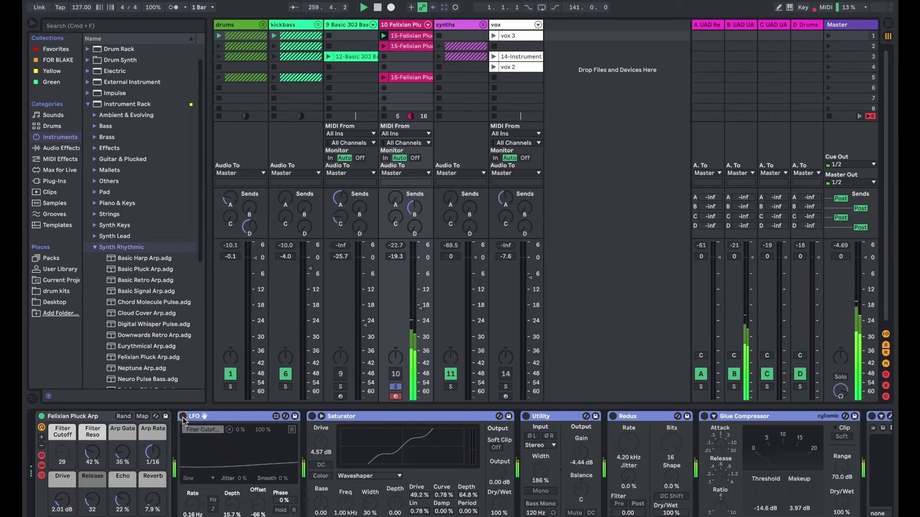
pyautogui.click(395, 386)
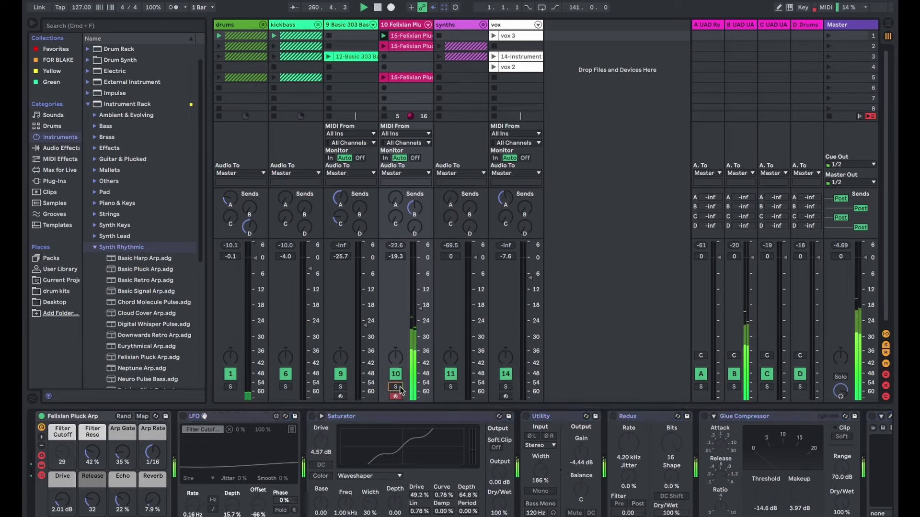
pyautogui.click(185, 419)
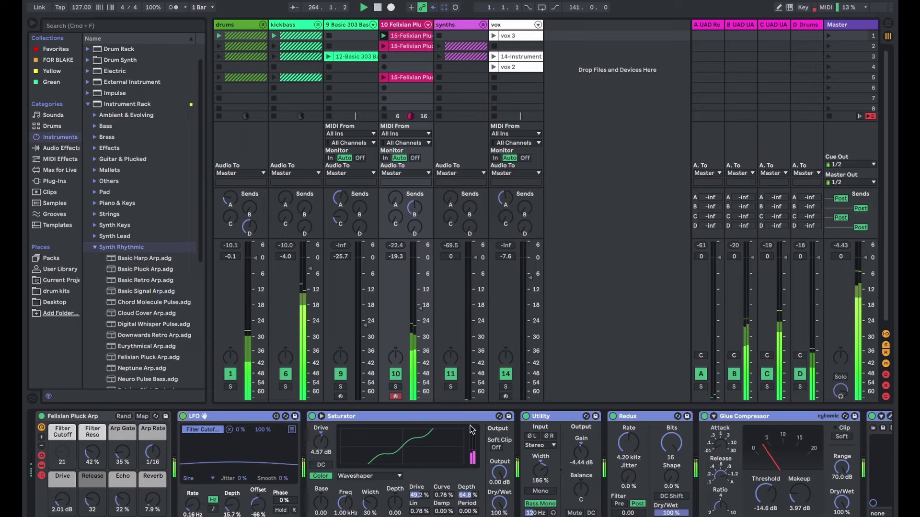
pyautogui.hscroll(3, 527, 438)
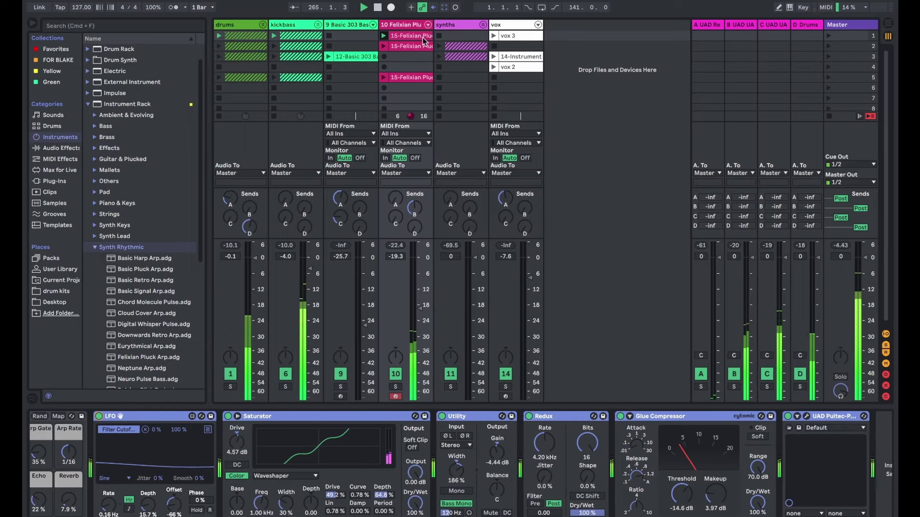
# Show the vox track's devices and launch its vox 3 clip.
pyautogui.click(499, 31)
pyautogui.click(504, 26)
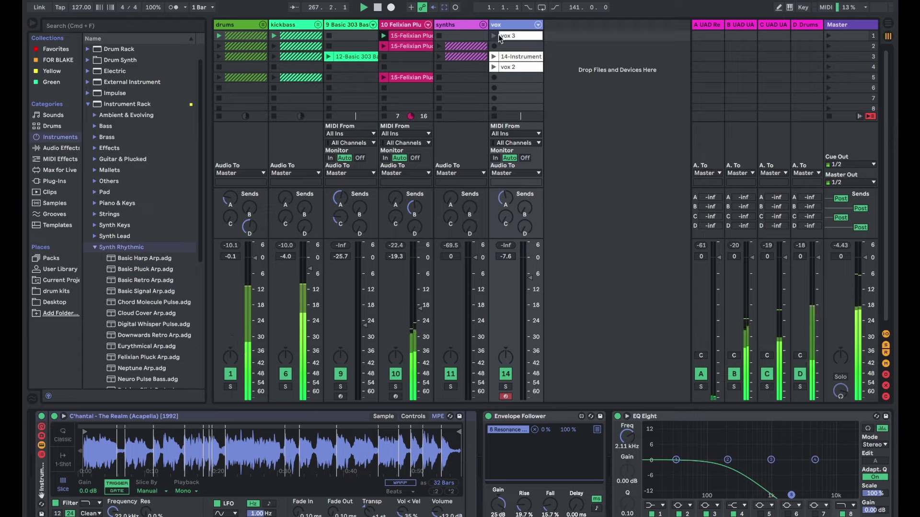
pyautogui.click(511, 38)
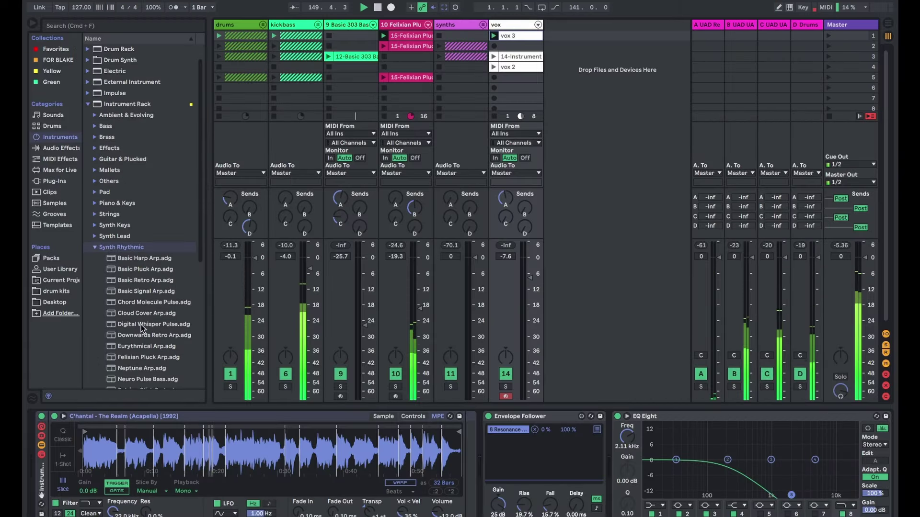
# Locate the C'hantal acapella source file in the loops folder on the Desktop and preview it.
pyautogui.click(54, 301)
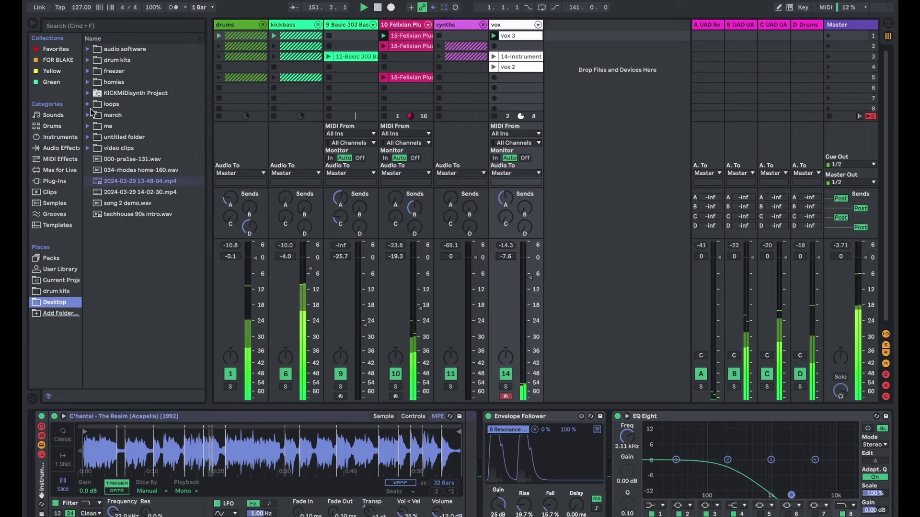
pyautogui.click(111, 104)
pyautogui.scroll(-1, 113, 208)
pyautogui.scroll(-8, 115, 207)
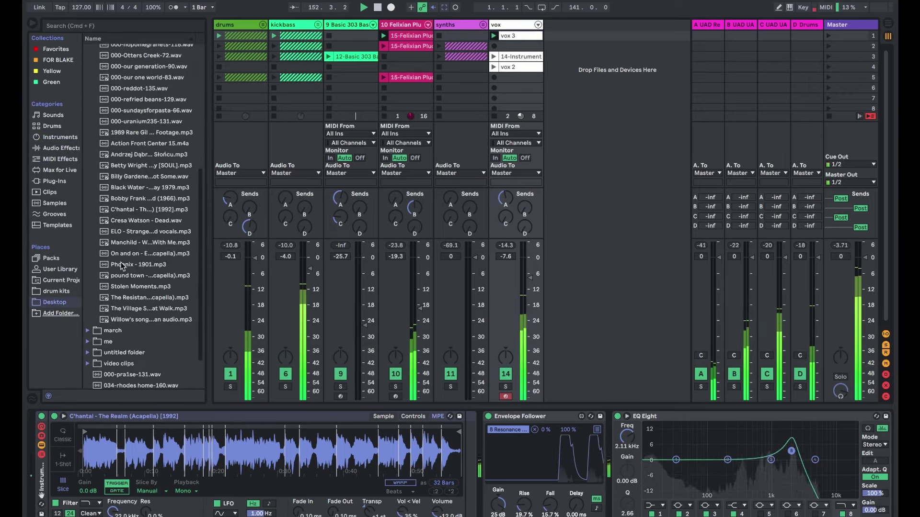
pyautogui.click(126, 210)
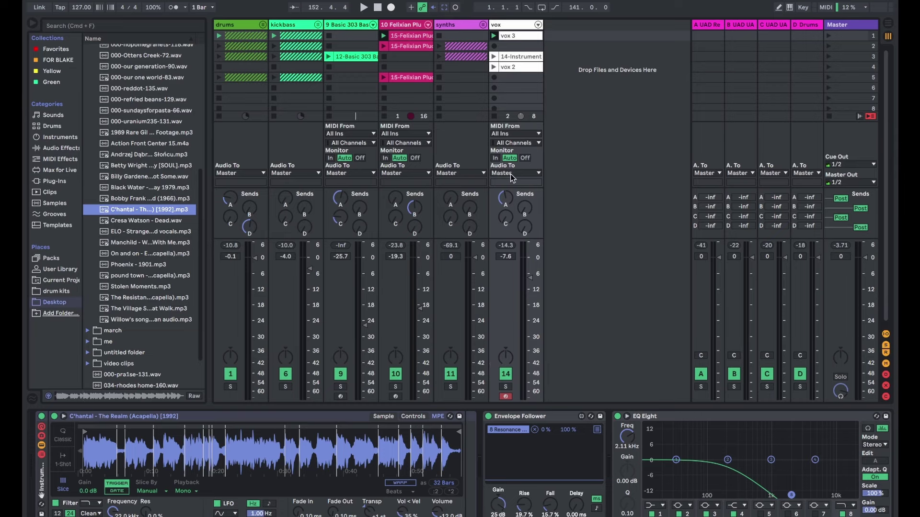
# Launch the vox 3 clip and the vox 2 clip in turn while examining the vox track's sampler and effects chain.
pyautogui.click(493, 36)
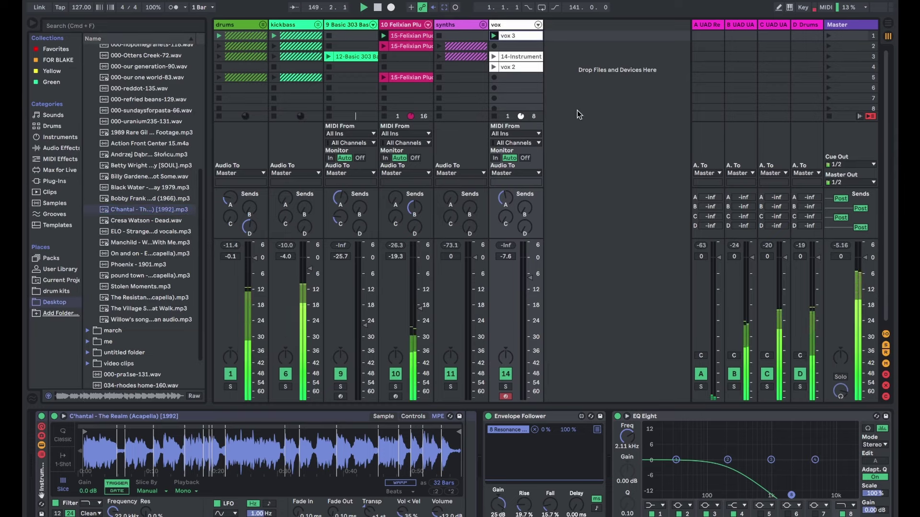
pyautogui.hscroll(10, 544, 430)
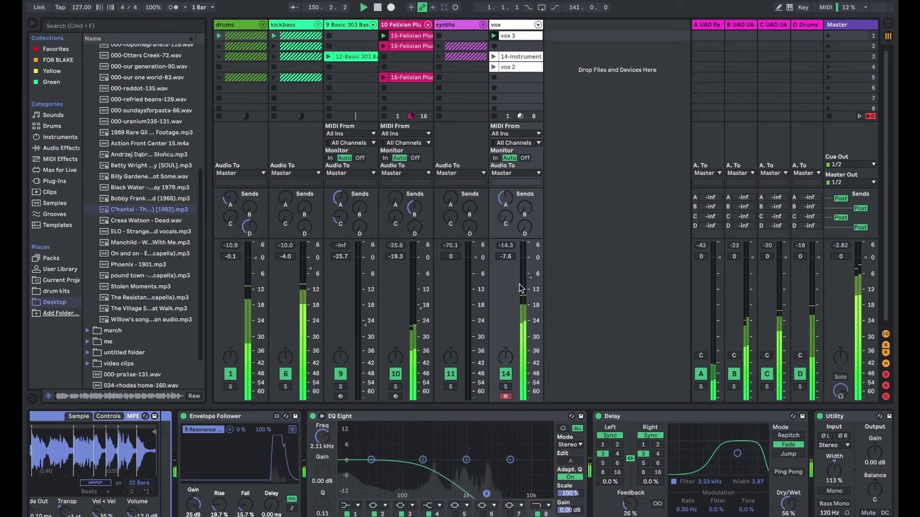
pyautogui.click(493, 67)
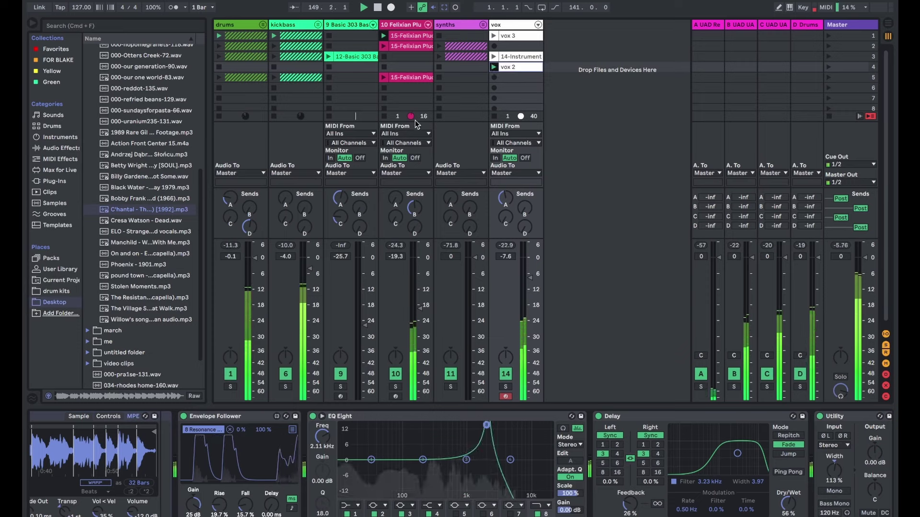
pyautogui.hscroll(-1, 253, 508)
pyautogui.hscroll(-8, 253, 509)
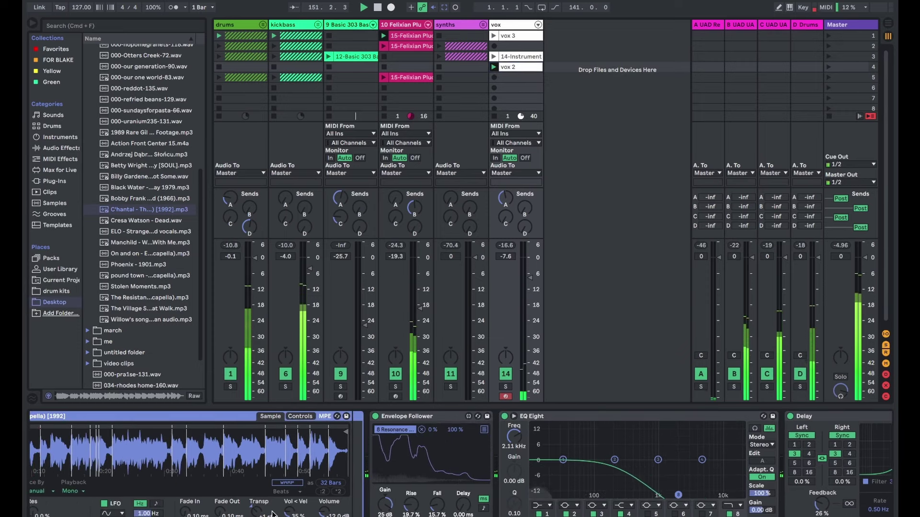
# Examine the vox track's Envelope Follower, EQ Eight, Delay and Utility devices.
pyautogui.click(421, 417)
pyautogui.hscroll(8, 384, 438)
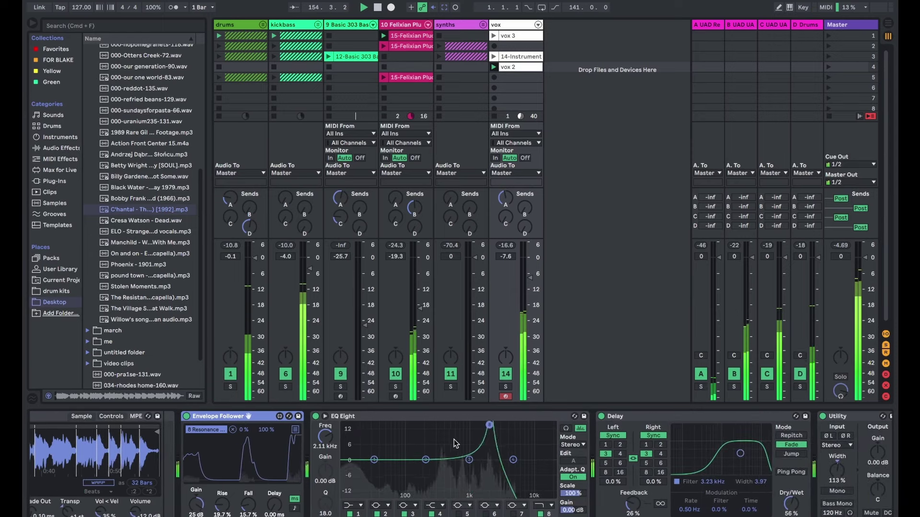
pyautogui.hscroll(3, 484, 446)
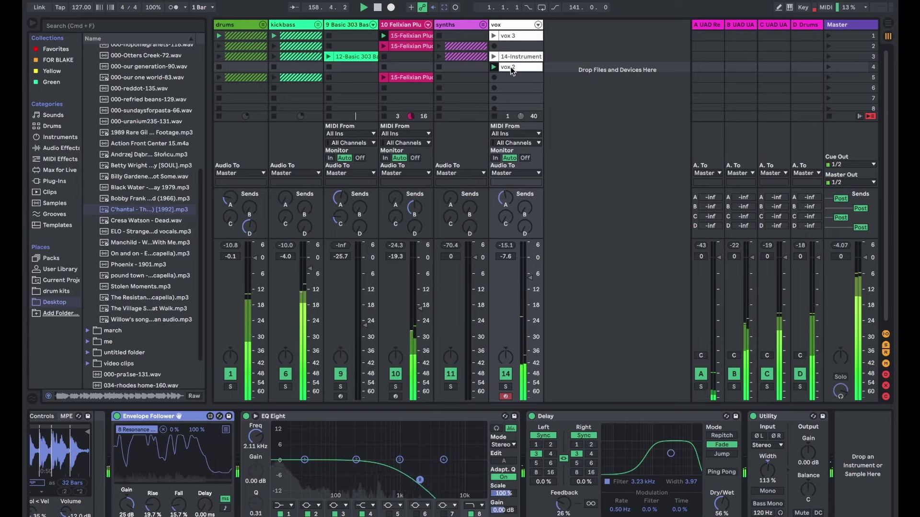
# Launch scene 2 and solo the synths group.
pyautogui.click(828, 47)
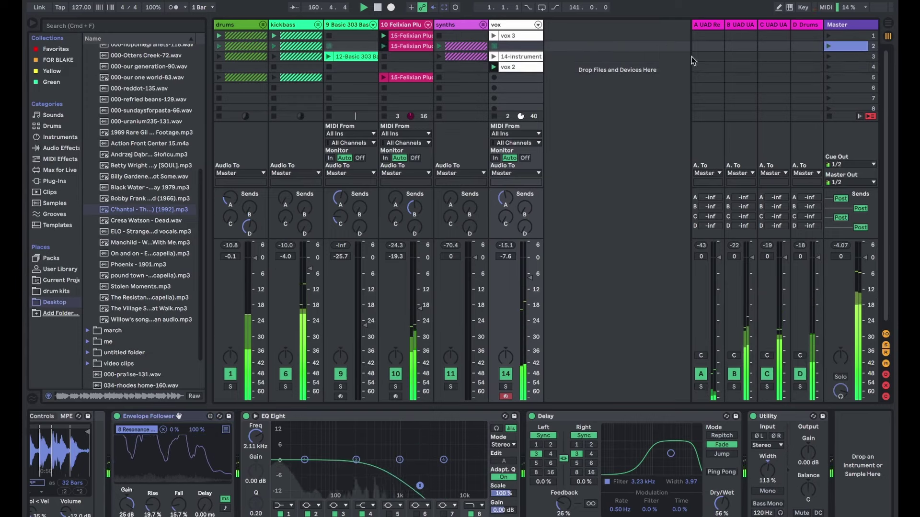
pyautogui.click(469, 125)
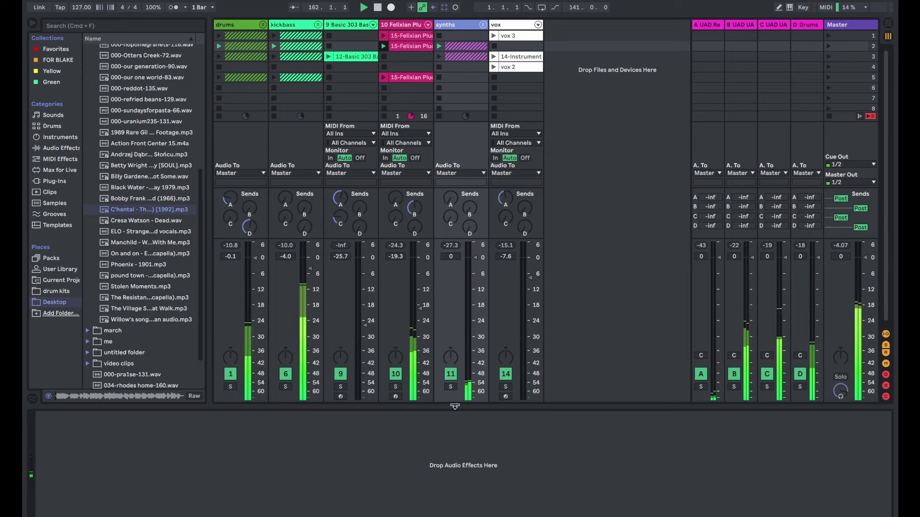
pyautogui.click(453, 387)
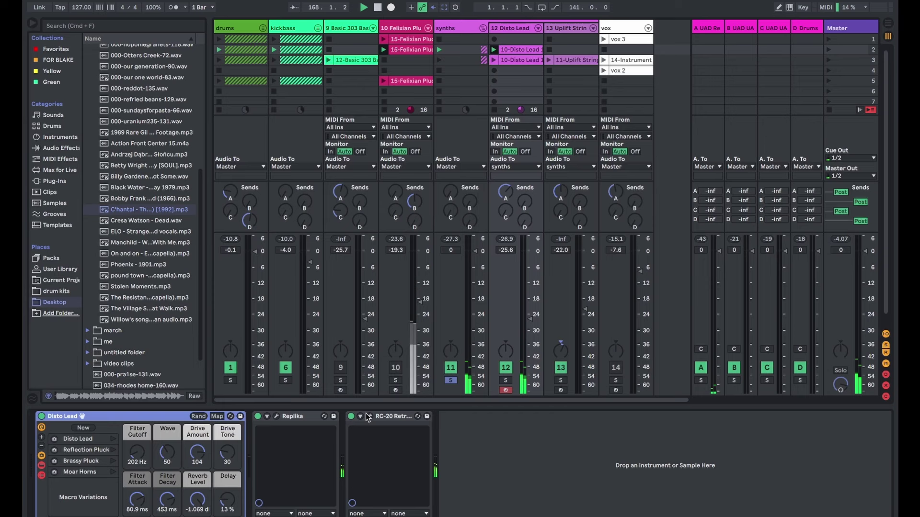
# Select the Replika and RC-20 effects on the Disto Lead track and toggle them to compare the sound.
pyautogui.click(366, 416)
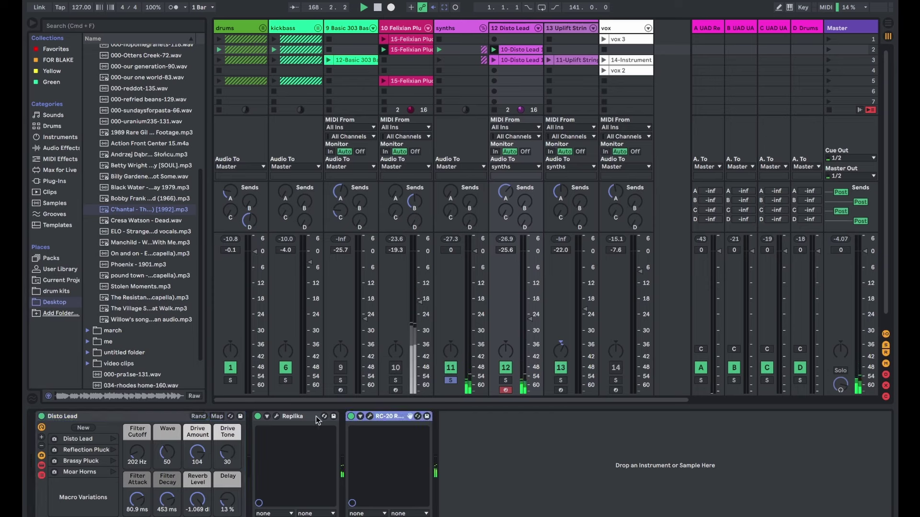
pyautogui.keyDown('shift'); pyautogui.click(299, 417); pyautogui.keyUp('shift')
pyautogui.click(258, 416)
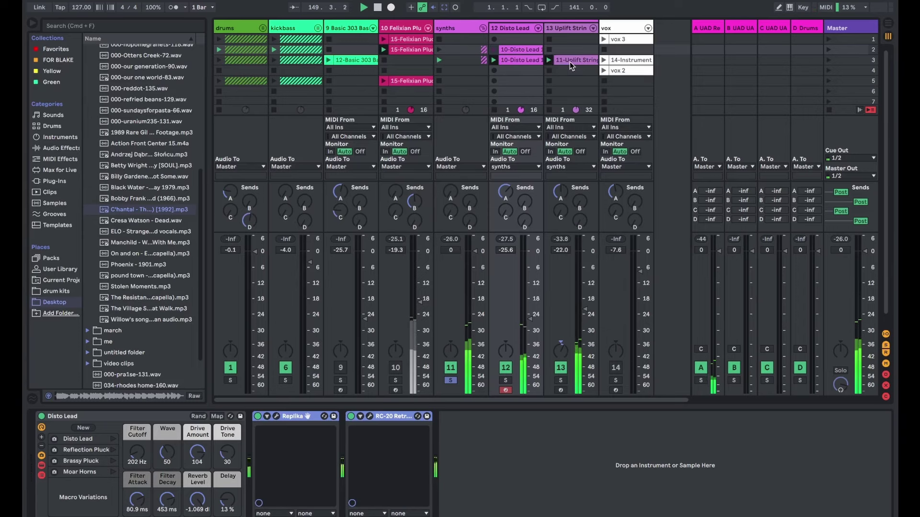
# Show the Uplift Strings track's devices and examine the notes of its 11-Uplift Strings Arp clip.
pyautogui.click(571, 28)
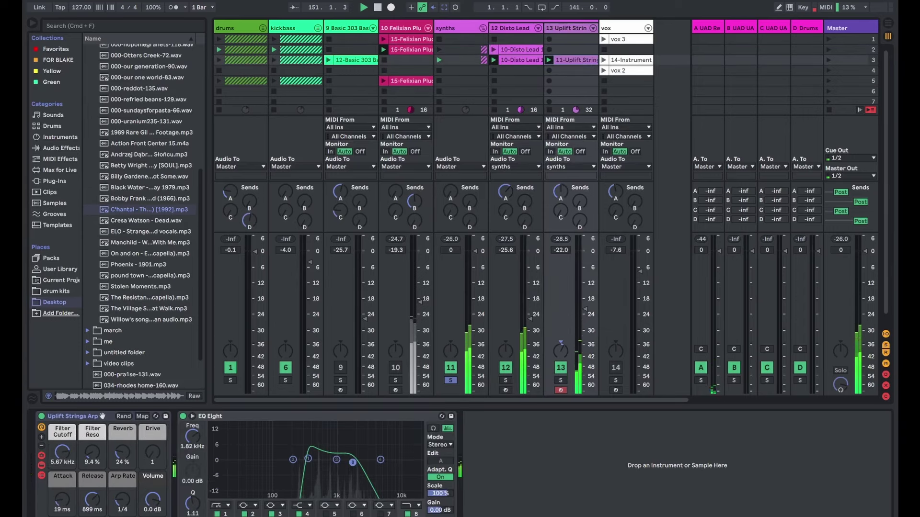
pyautogui.hotkey('shift', 'Tab')
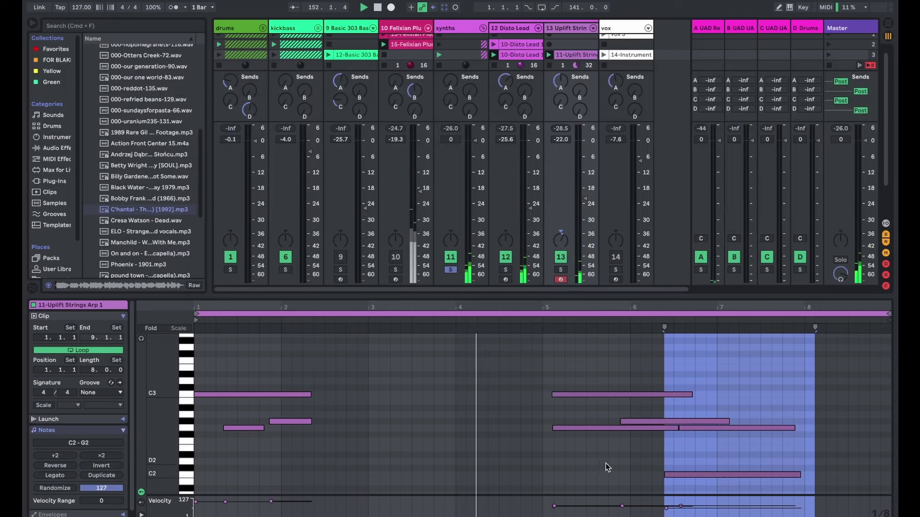
pyautogui.scroll(-1, 814, 484)
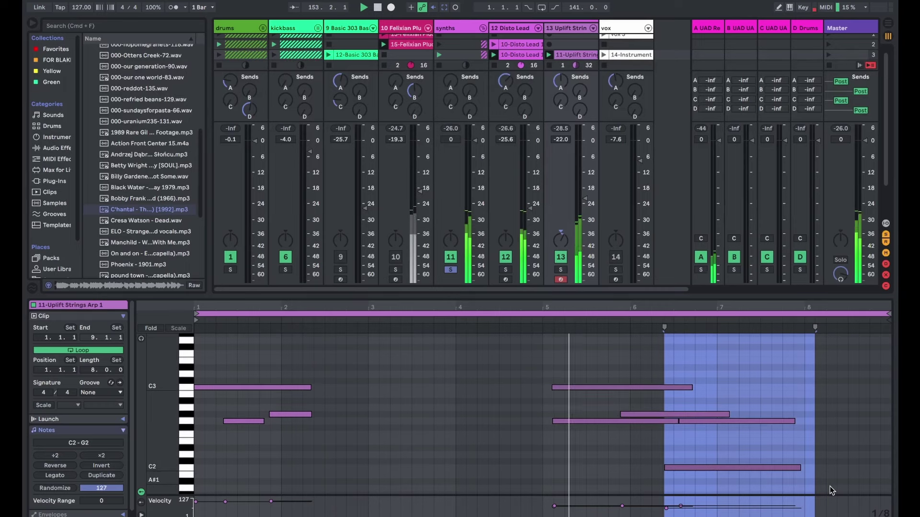
pyautogui.hotkey('shift', 'Tab')
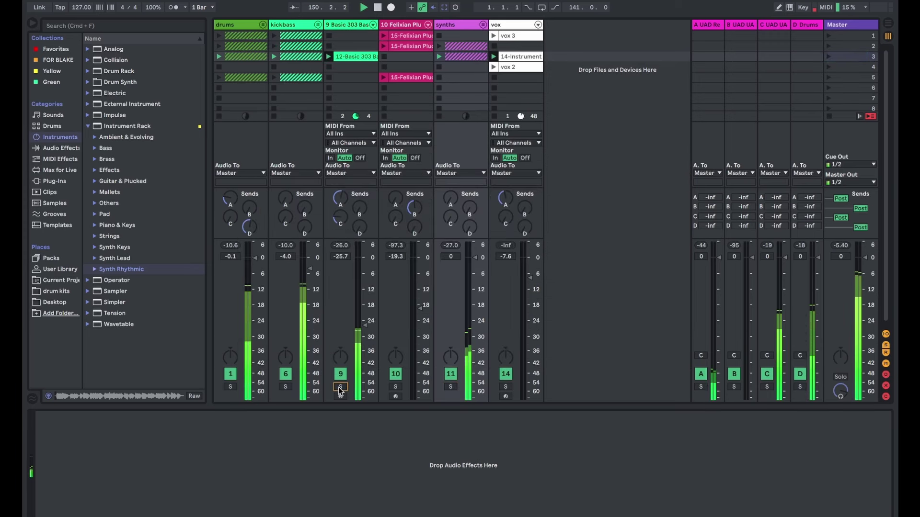
# Show the Basic 303 Bass track's devices and examine the notes and groove of its 12-Basic 303 Bass clip.
pyautogui.press('super+alt+p')
pyautogui.click(340, 55)
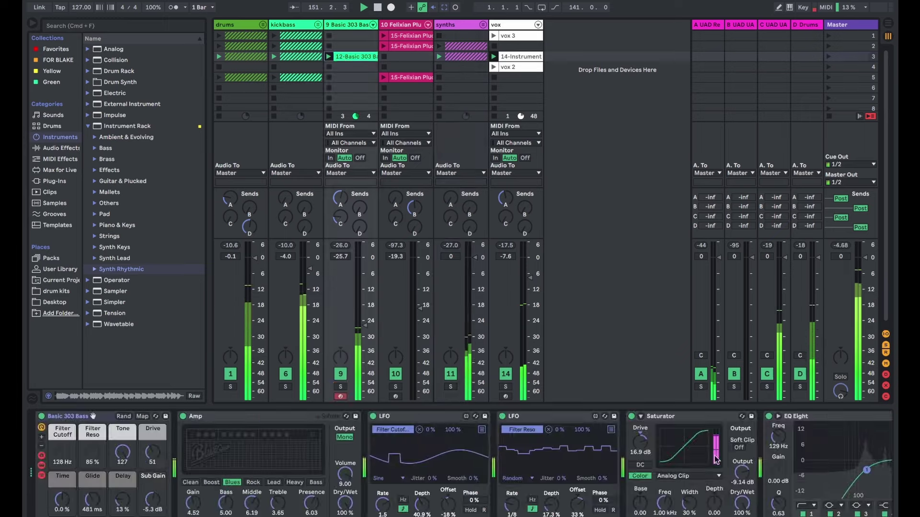
pyautogui.hotkey('shift', 'Tab')
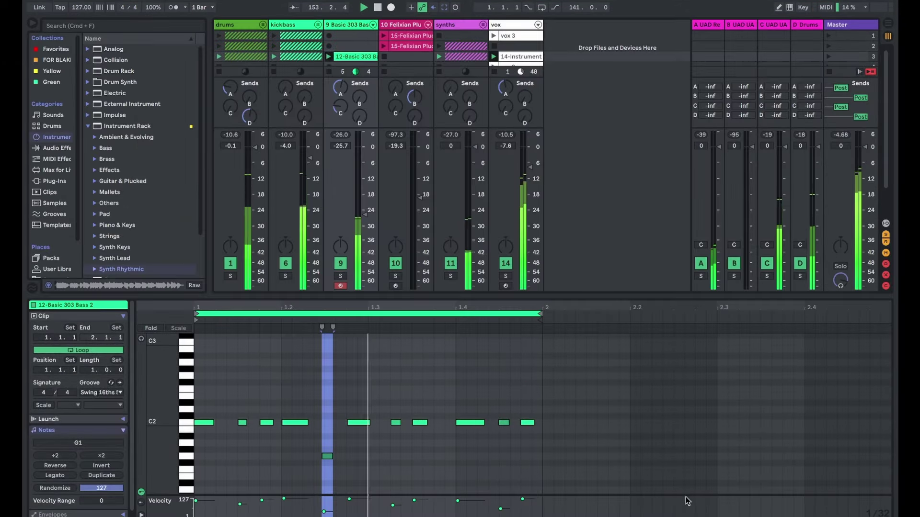
pyautogui.hotkey('shift', 'Tab')
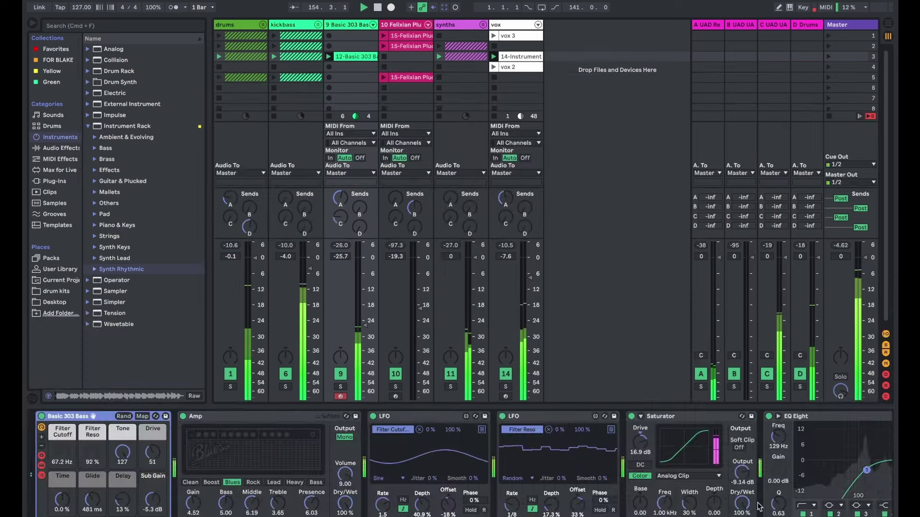
# Examine the Basic 303 Bass track's effects chain from the Amp through to the Glue Compressor with the track soloed.
pyautogui.click(205, 416)
pyautogui.hscroll(10, 205, 415)
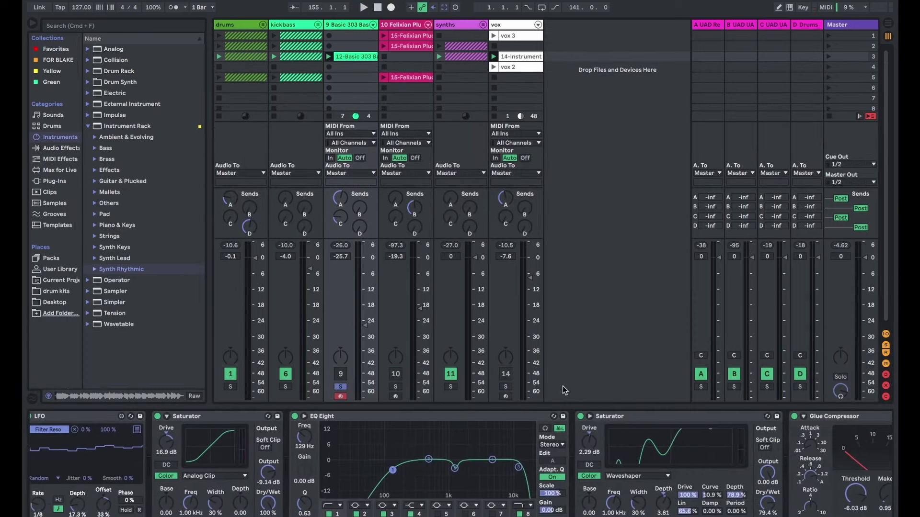
pyautogui.hscroll(5, 833, 421)
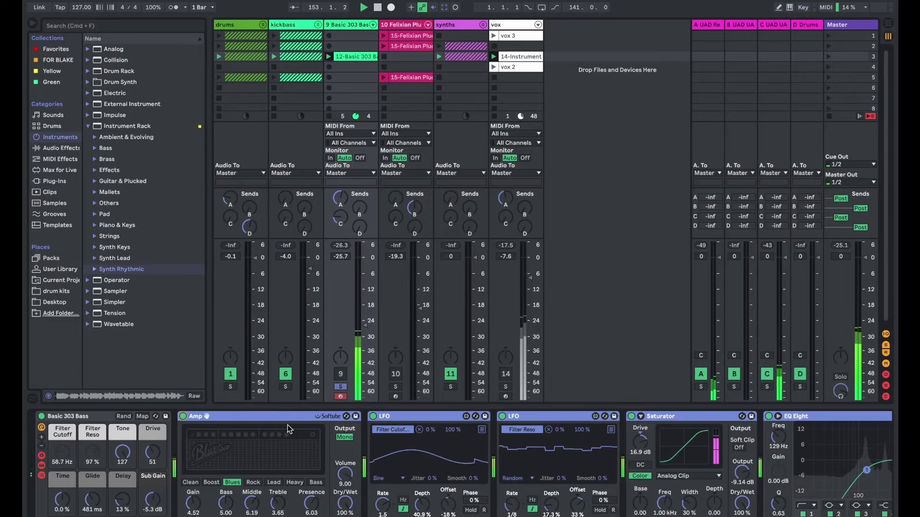
# Turn the two LFO devices on the Basic 303 Bass track off and back on to compare their effect.
pyautogui.click(394, 420)
pyautogui.keyDown('shift'); pyautogui.click(529, 414); pyautogui.keyUp('shift')
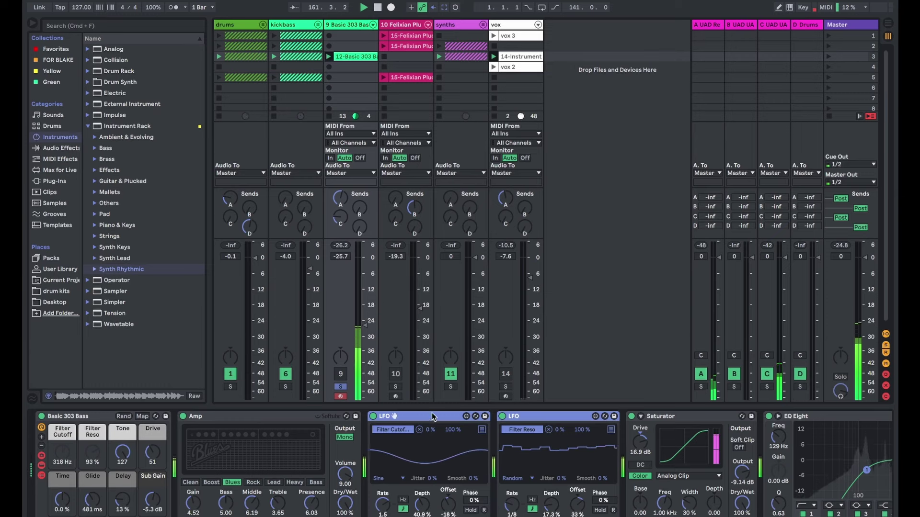
pyautogui.click(501, 416)
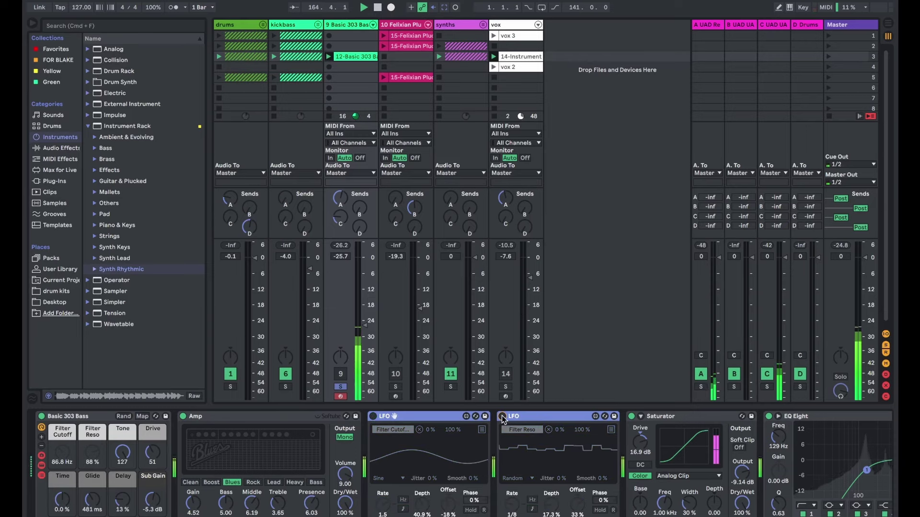
pyautogui.click(502, 416)
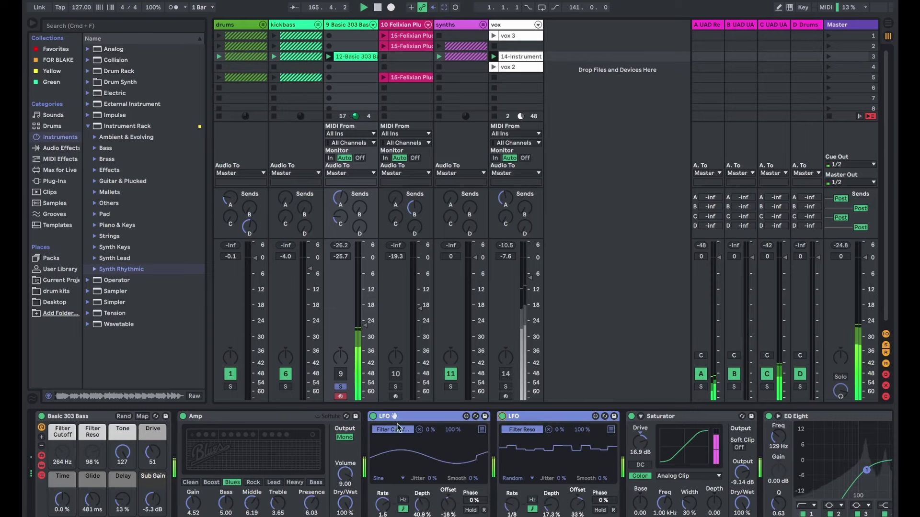
# Unsolo the Basic 303 Bass track and show the devices at the end of its effects chain.
pyautogui.click(341, 387)
pyautogui.hscroll(5, 763, 481)
pyautogui.hscroll(6, 763, 481)
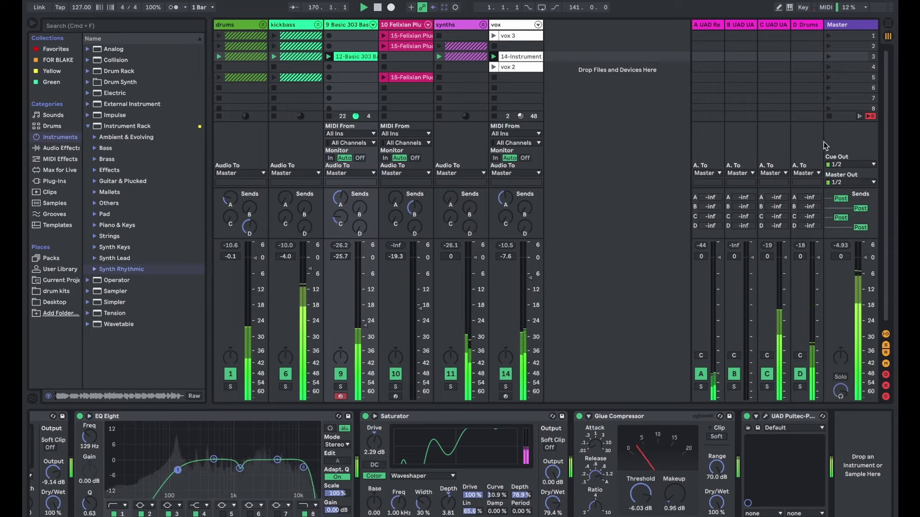
# Switch to the Arrangement View and restart playback from about bar 49.
pyautogui.press('Tab')
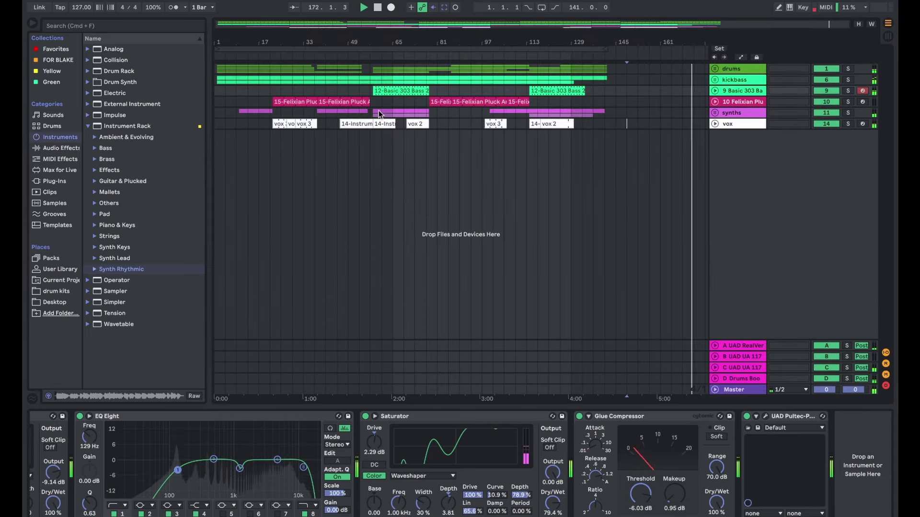
pyautogui.click(349, 144)
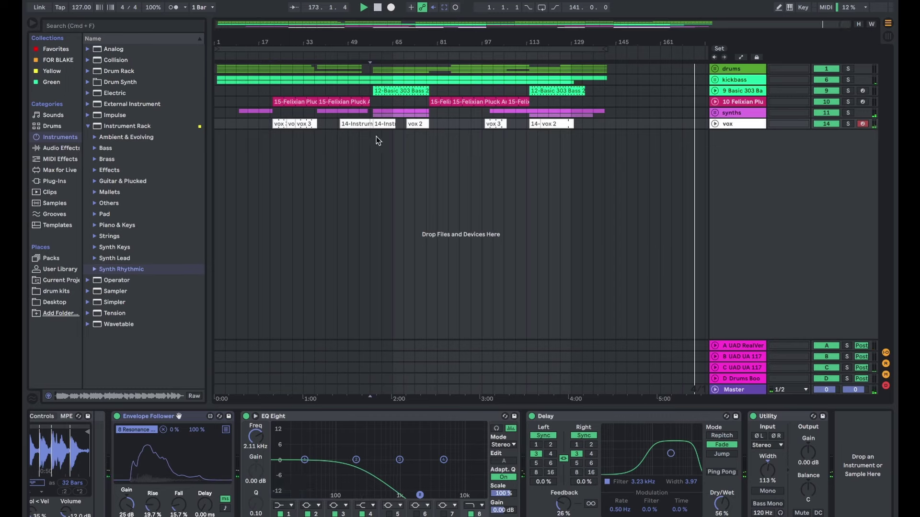
pyautogui.press('space')
pyautogui.press('space')
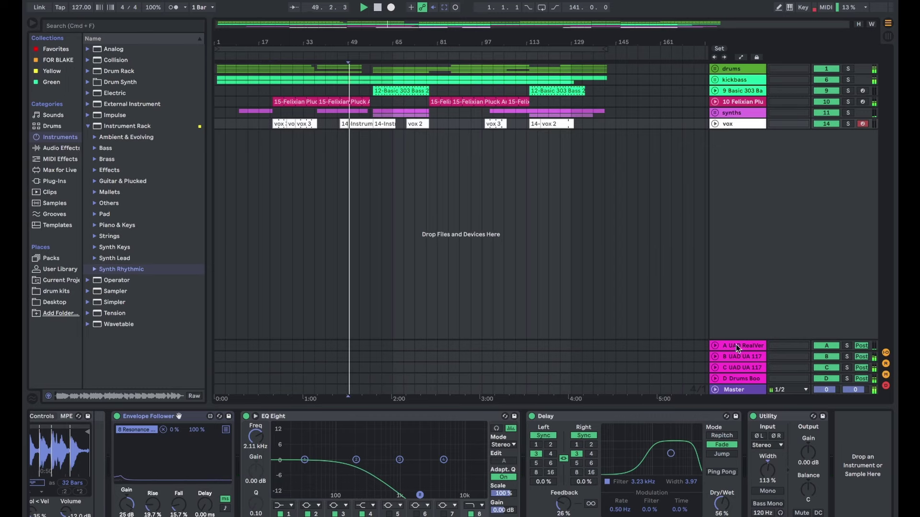
# Unfold the vox, synths, Felixian Pluck, Basic 303 Bass, kickbass and drums tracks in the arrangement.
pyautogui.click(715, 124)
pyautogui.click(714, 113)
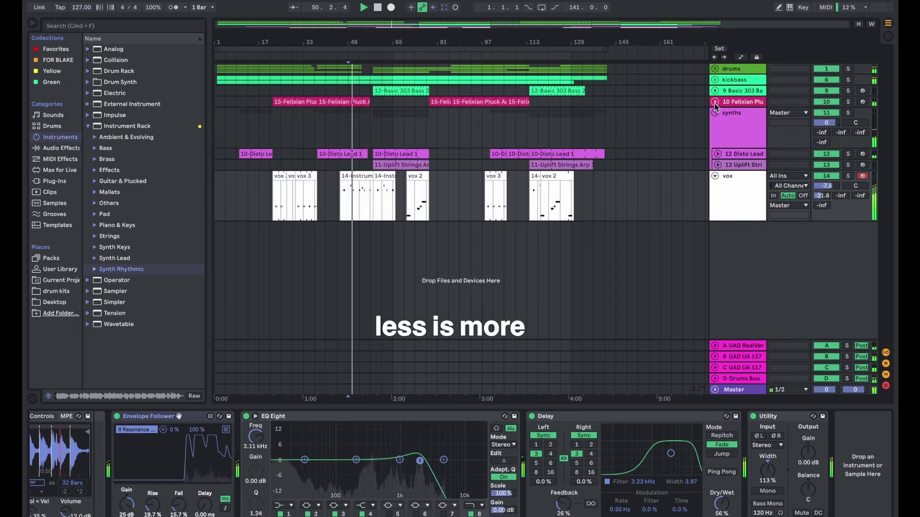
pyautogui.click(715, 102)
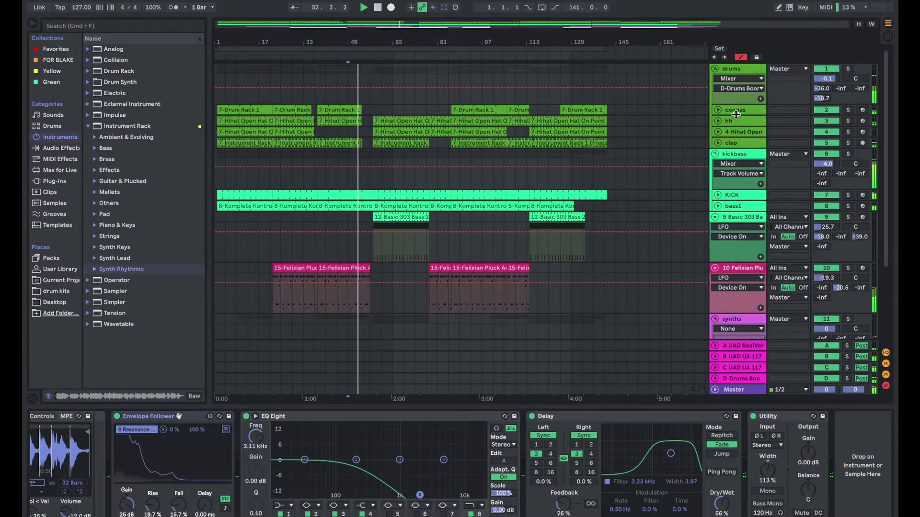
pyautogui.scroll(-5, 635, 187)
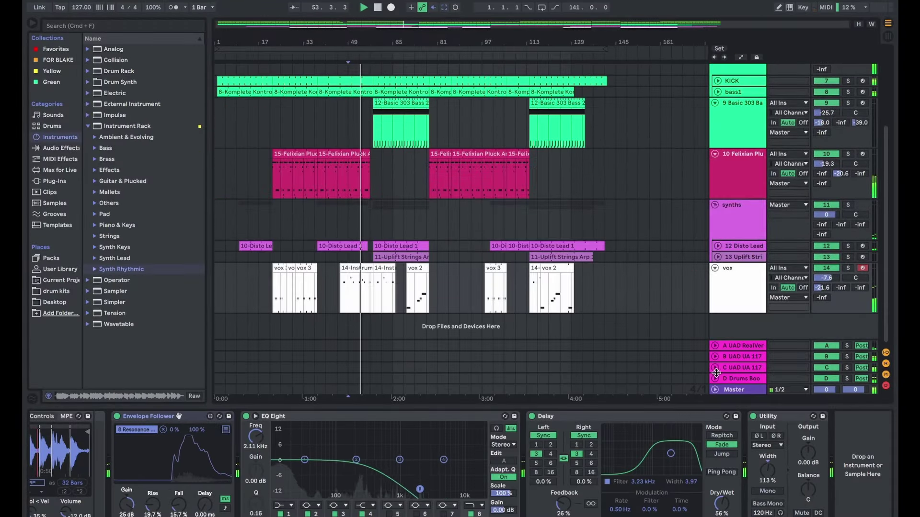
# Show the Master track's devices and turn on its UAD Pultec and Flatline plug-ins.
pyautogui.click(737, 390)
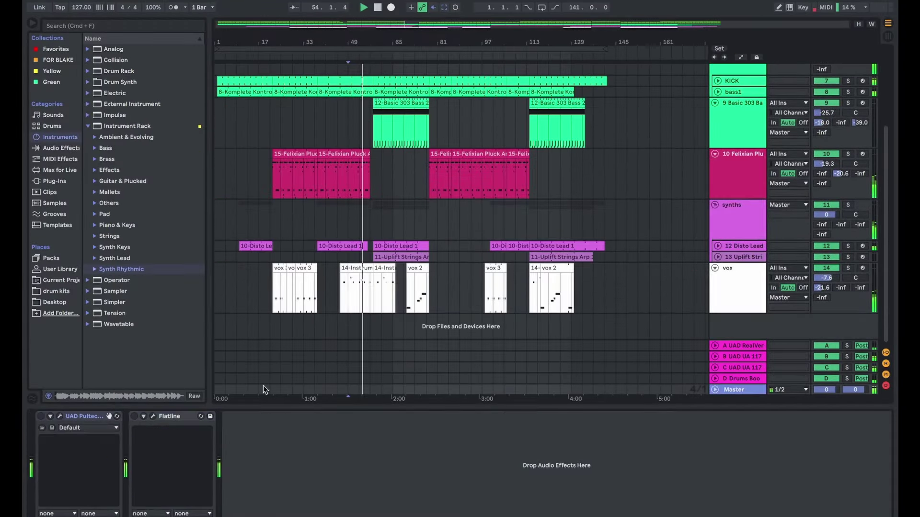
pyautogui.click(42, 417)
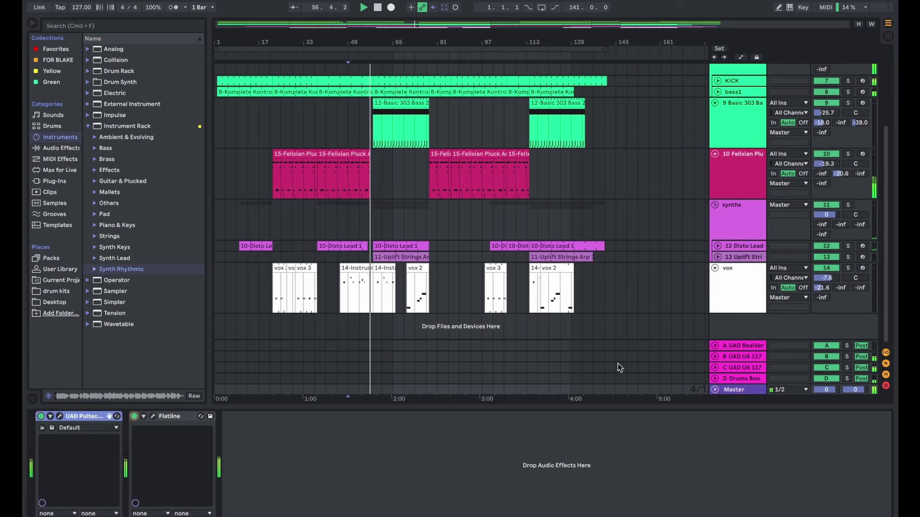
pyautogui.click(728, 389)
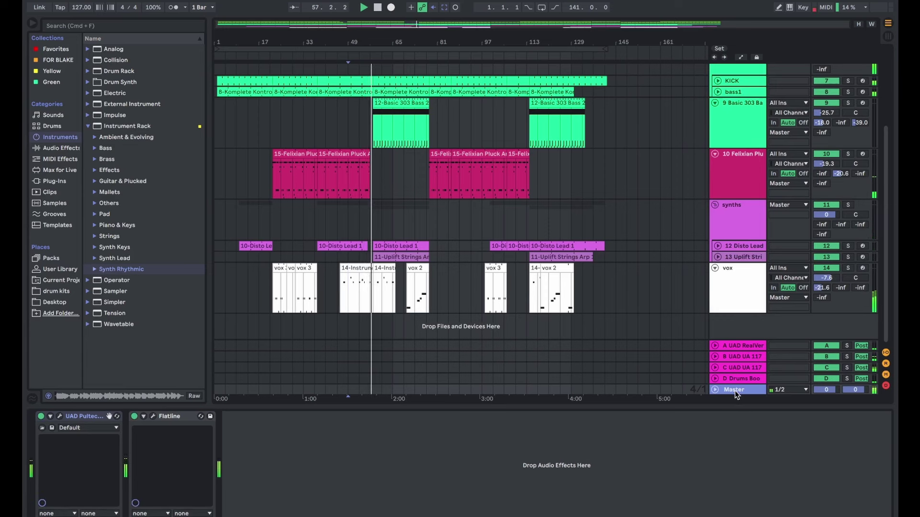
# Open the Master's UAD Pultec-Pro and Flatline plug-in windows in turn, examine their settings and close them.
pyautogui.click(61, 416)
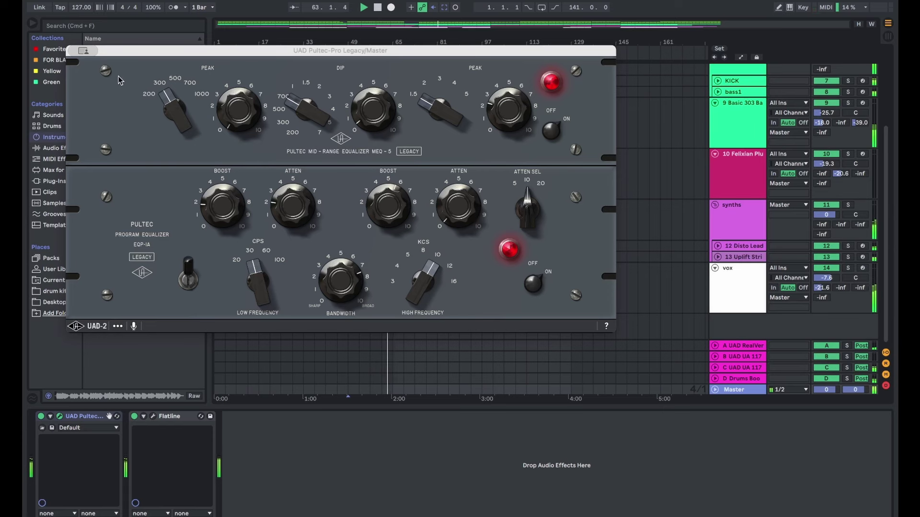
pyautogui.press('super+alt+p')
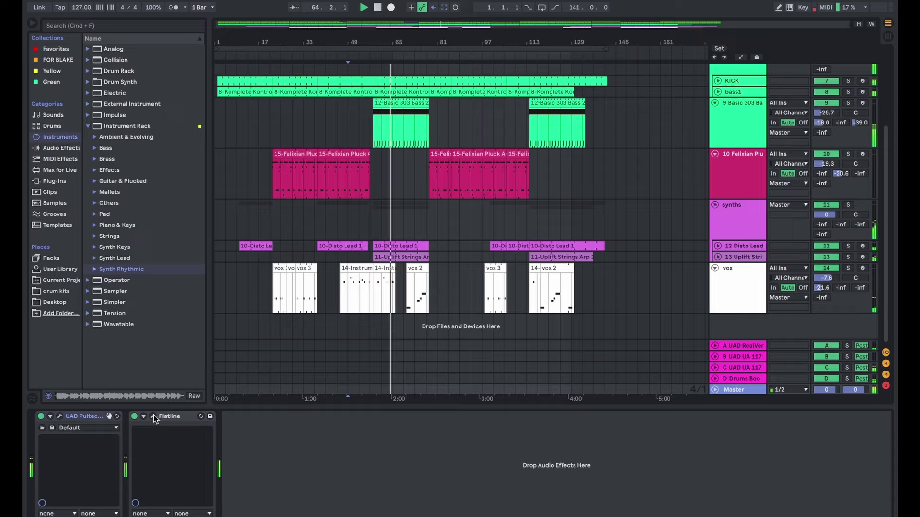
pyautogui.click(153, 416)
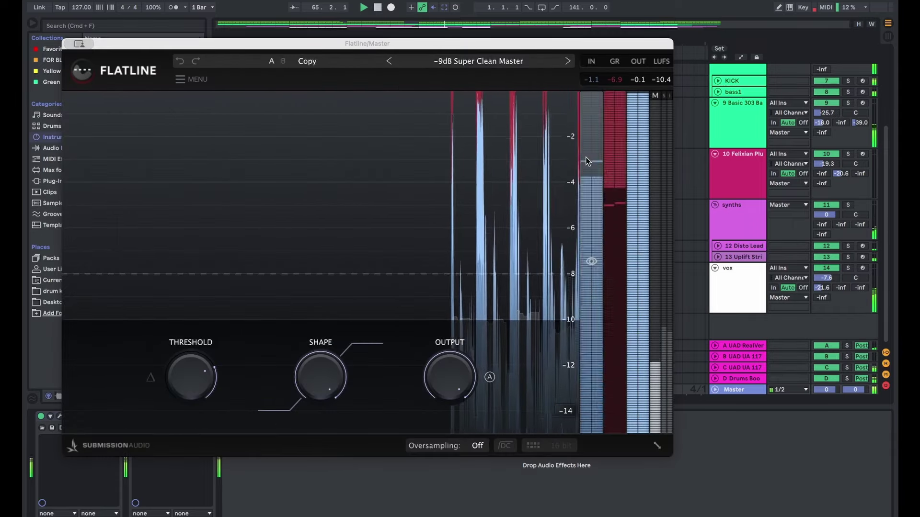
pyautogui.moveTo(637, 83)
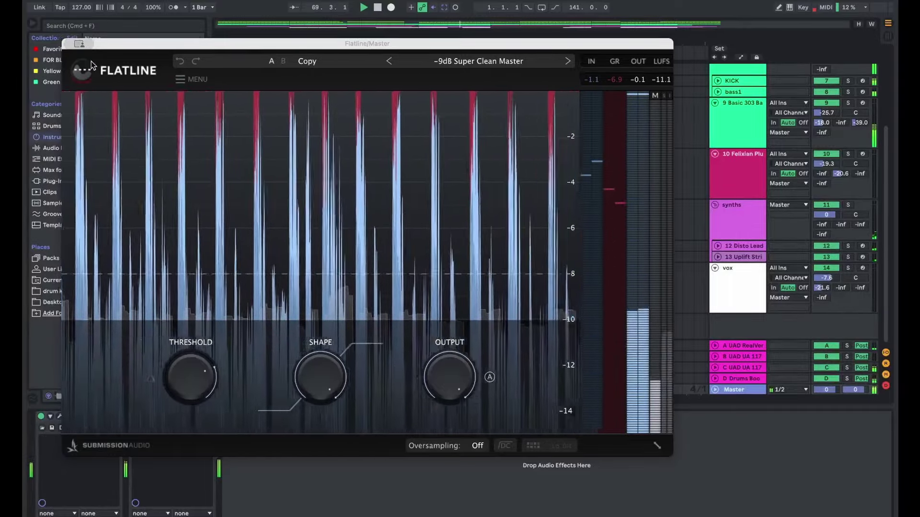
pyautogui.click(79, 44)
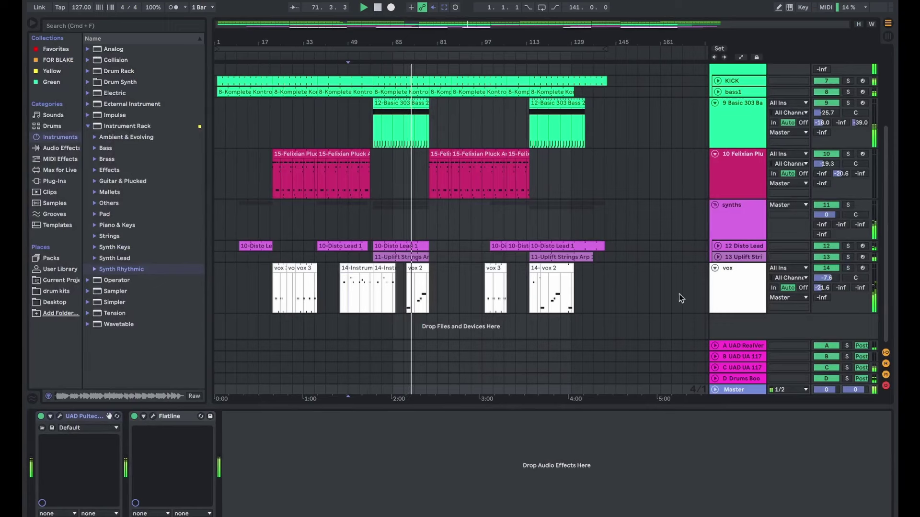
# Highlight the vox track's clips across the arrangement, clear the selection and show the Basic 303 Bass track's devices.
pyautogui.moveTo(599, 290); pyautogui.dragTo(261, 299)
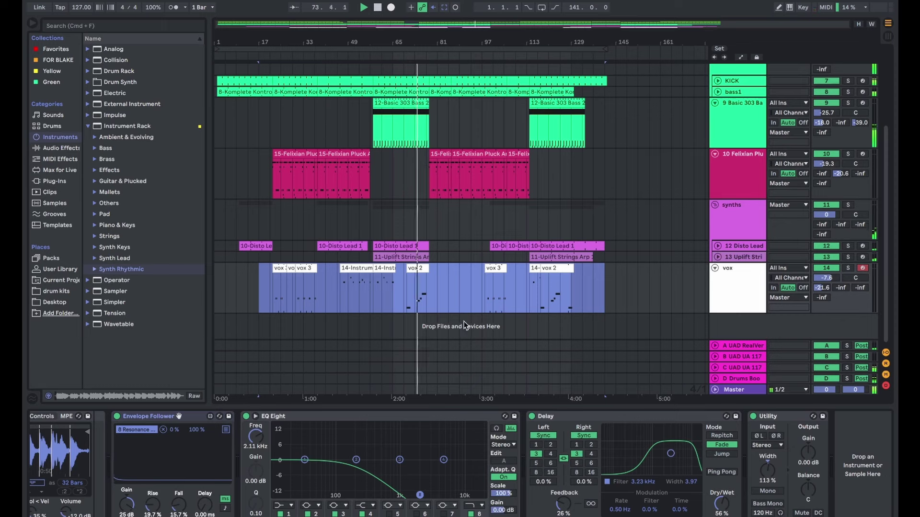
pyautogui.click(460, 306)
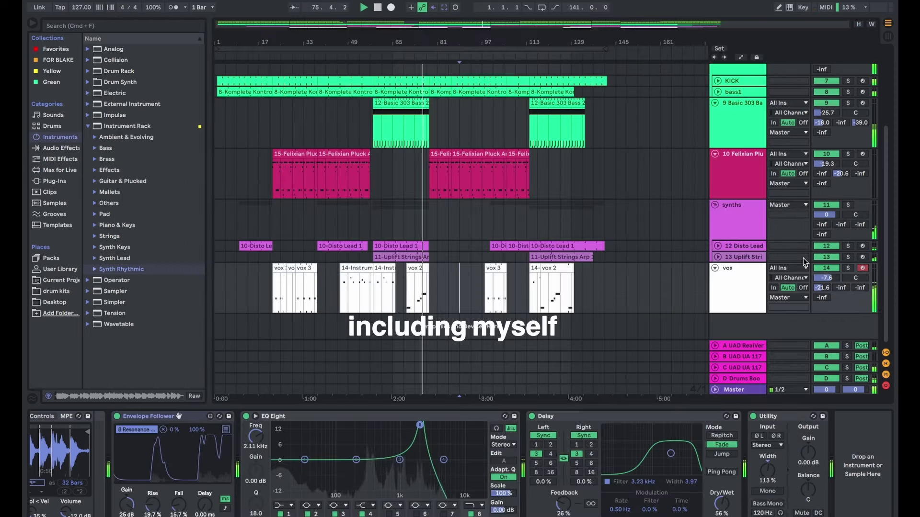
pyautogui.click(739, 118)
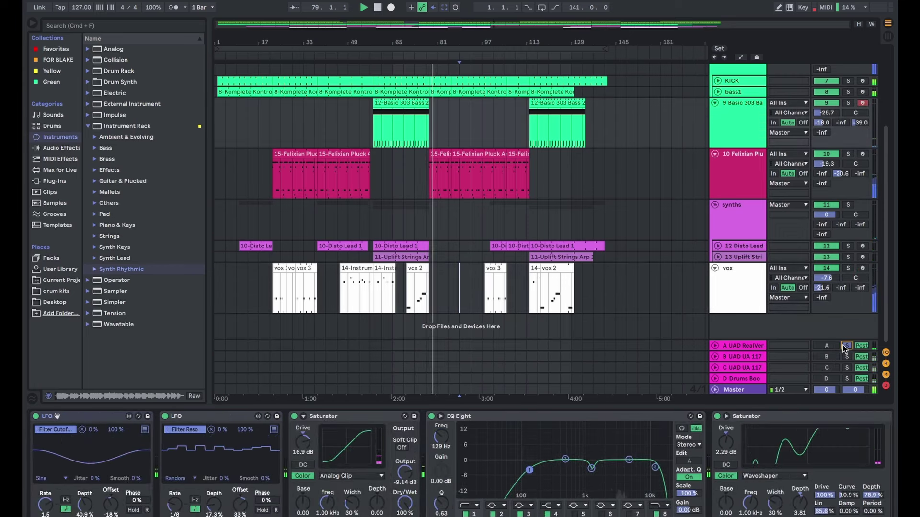
# Unfold the A UAD RealVerb return track and fold the synths and vox tracks.
pyautogui.click(715, 346)
pyautogui.click(715, 204)
pyautogui.click(714, 216)
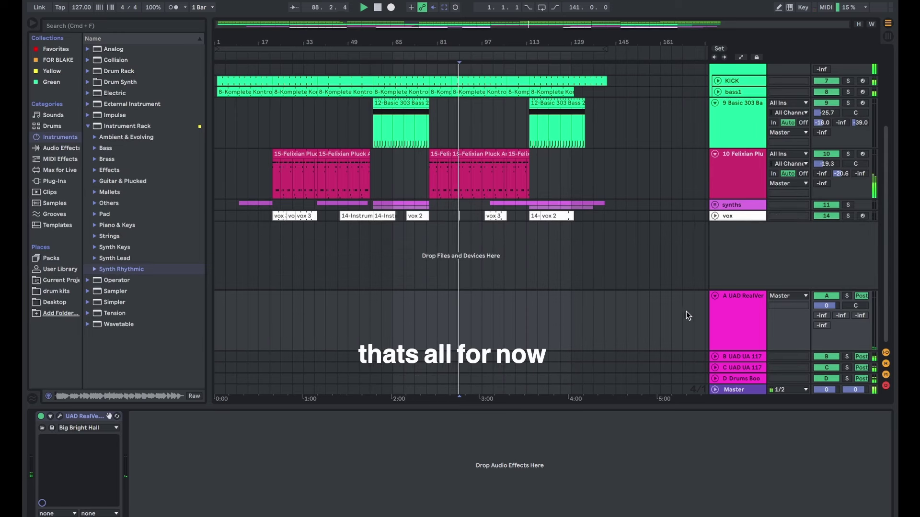
# Show the Master track's devices, followed by the vox track's devices.
pyautogui.click(745, 388)
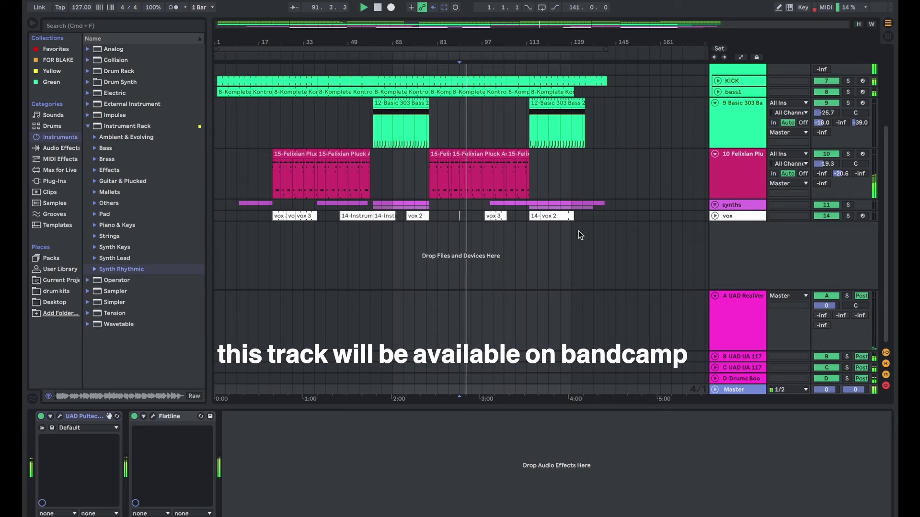
pyautogui.click(589, 217)
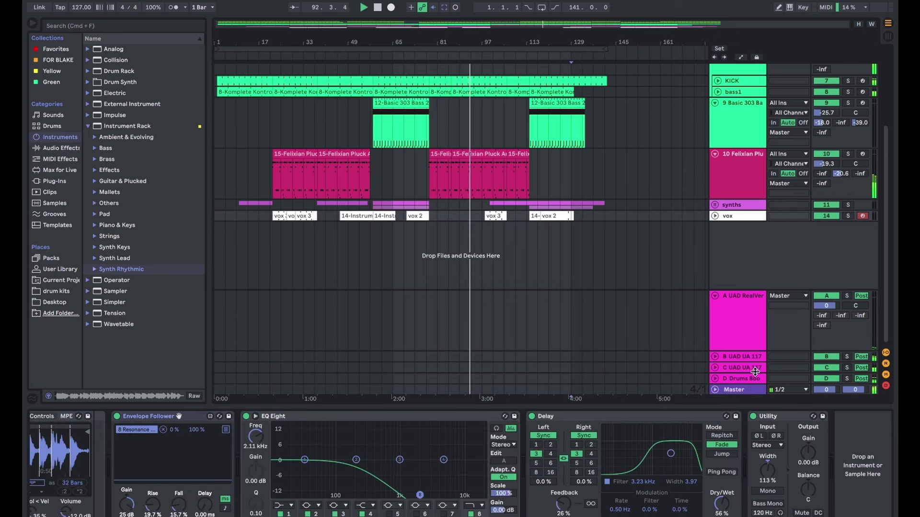